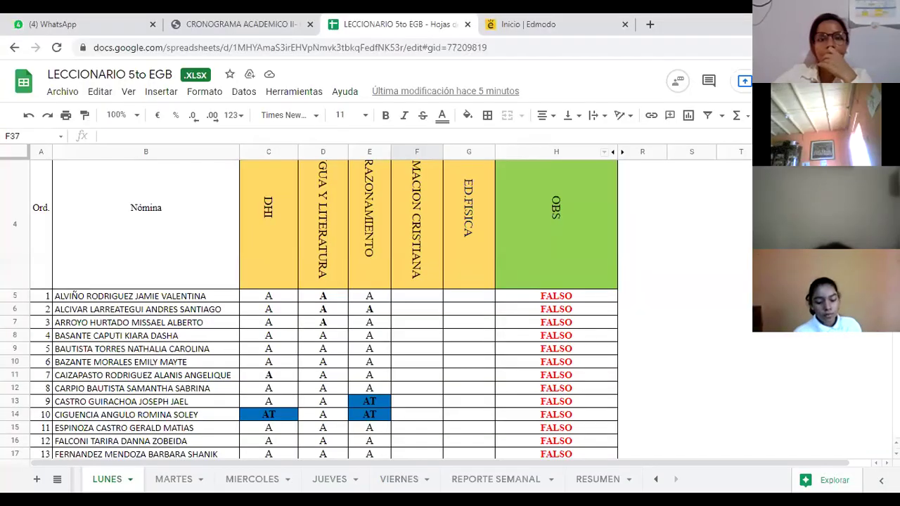
Step: Close the LECCIONARIO 5to EGB spreadsheet and open the 8vo Nomina spreadsheet in a new tab
{"action": "left_click", "coordinate": [467, 24]}
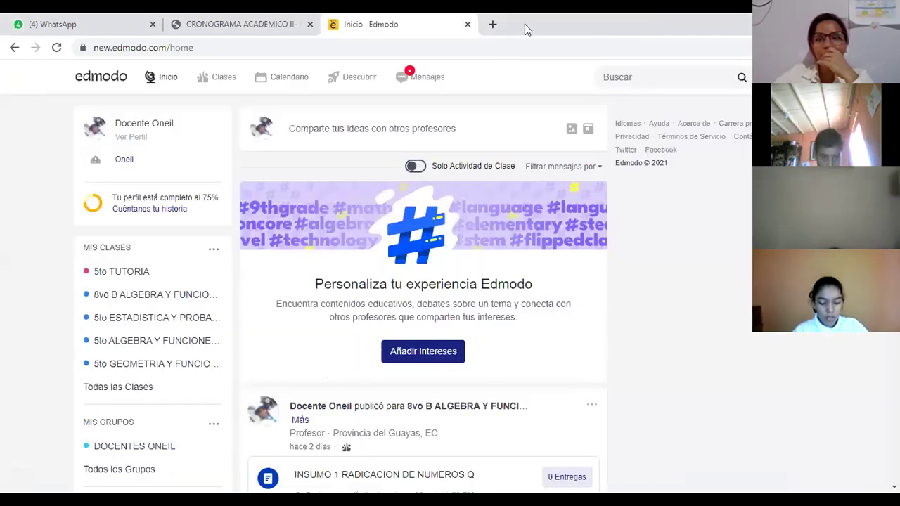
{"action": "left_click", "coordinate": [493, 24]}
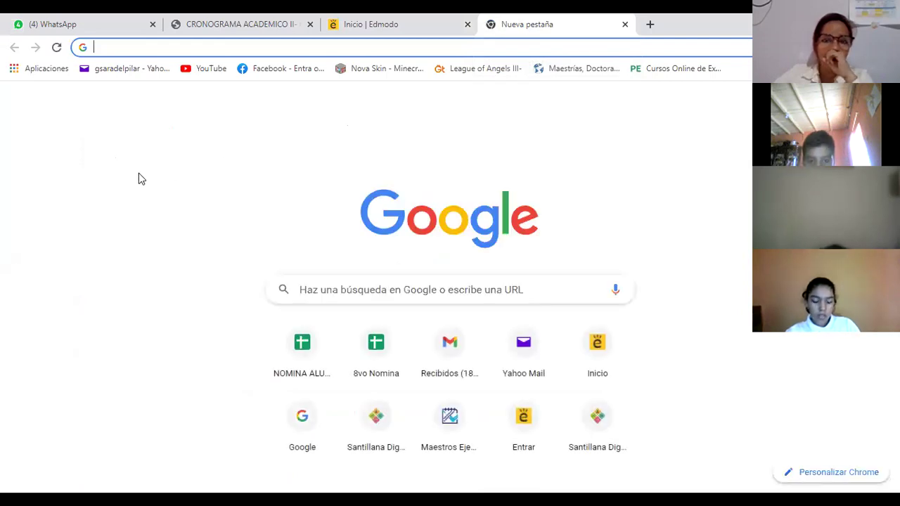
{"action": "left_click", "coordinate": [374, 356]}
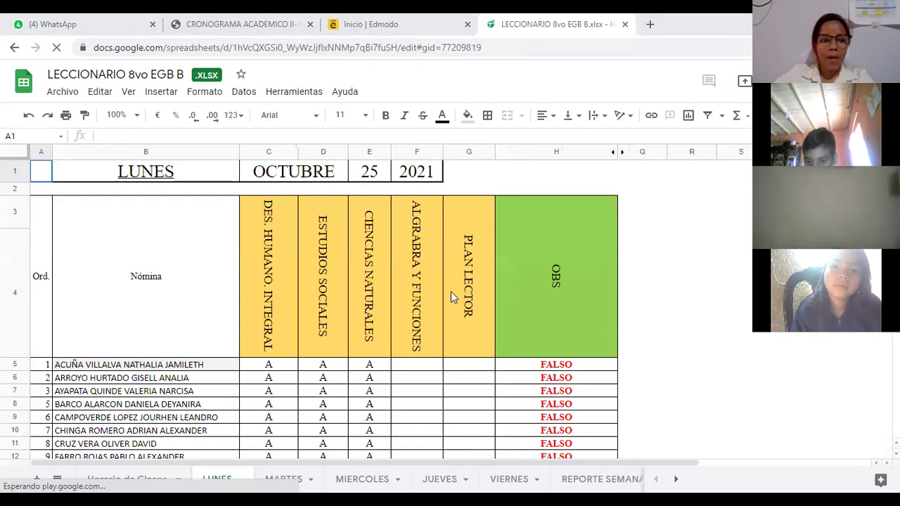
Step: In the ALGRABRA Y FUNCIONES column of the LUNES sheet, enter A in F5 and F in F6
{"action": "scroll", "coordinate": [449, 294], "scroll_direction": "down", "scroll_amount": 2}
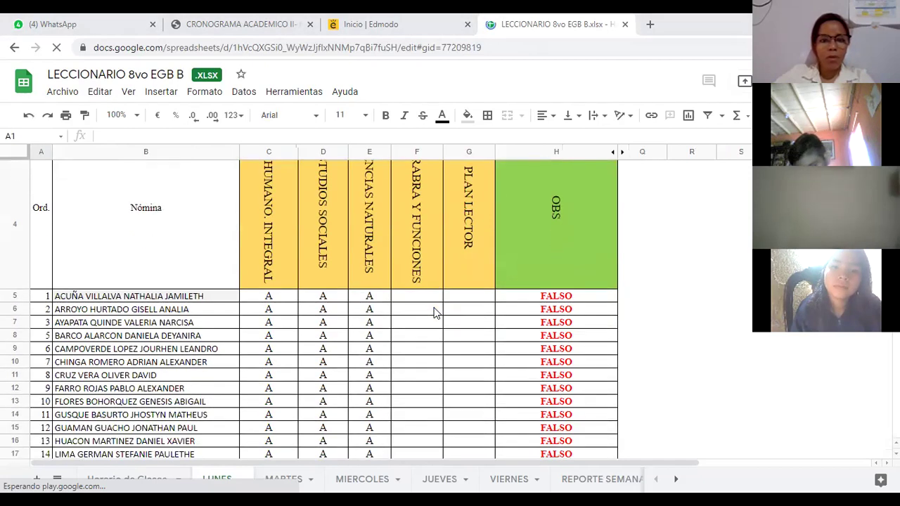
{"action": "scroll", "coordinate": [424, 284], "scroll_direction": "down", "scroll_amount": 2}
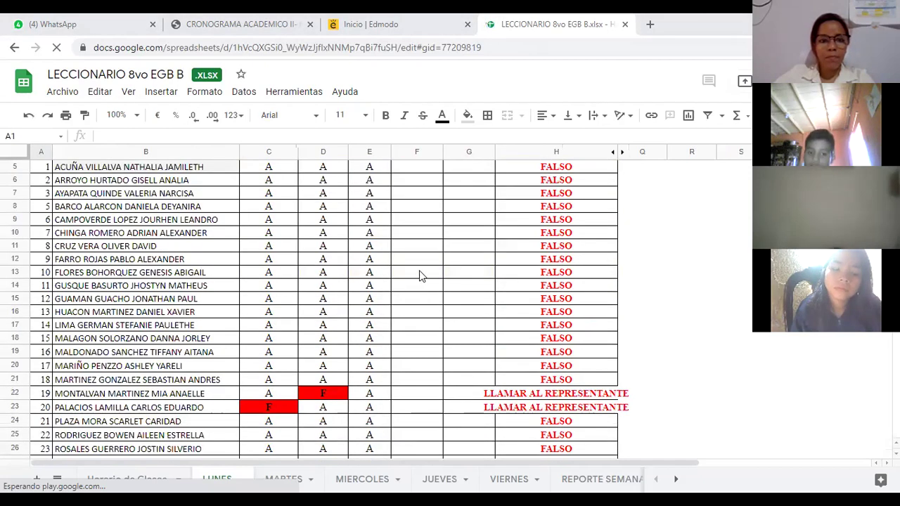
{"action": "scroll", "coordinate": [422, 274], "scroll_direction": "down", "scroll_amount": 2}
{"action": "scroll", "coordinate": [420, 251], "scroll_direction": "up", "scroll_amount": 1}
{"action": "scroll", "coordinate": [420, 243], "scroll_direction": "up", "scroll_amount": 3}
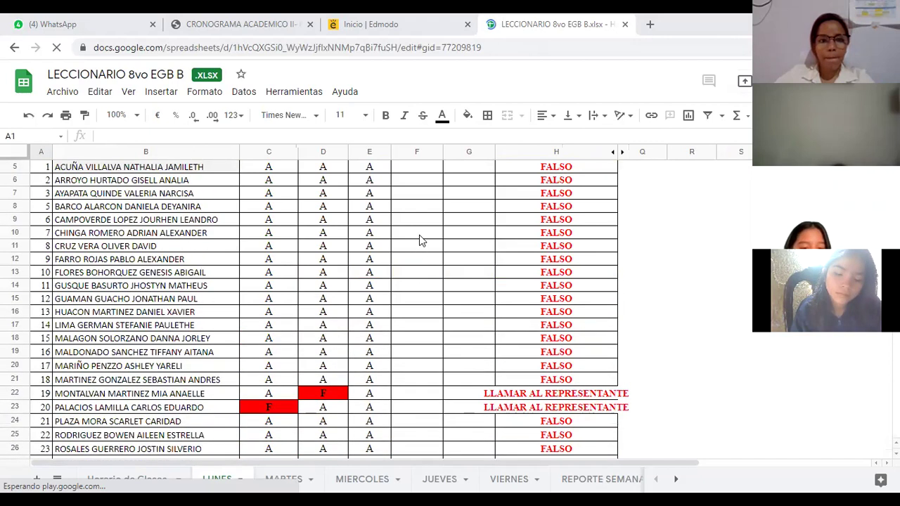
{"action": "left_click", "coordinate": [420, 295]}
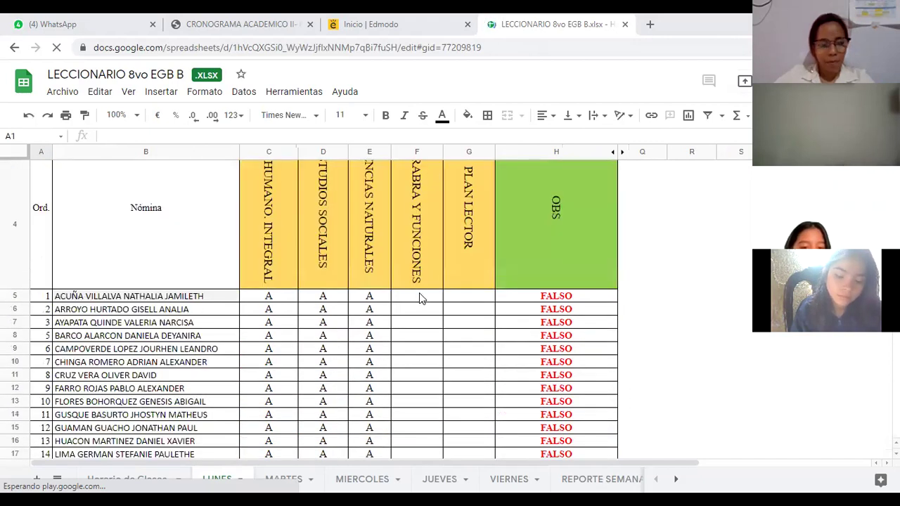
{"action": "type", "text": "A"}
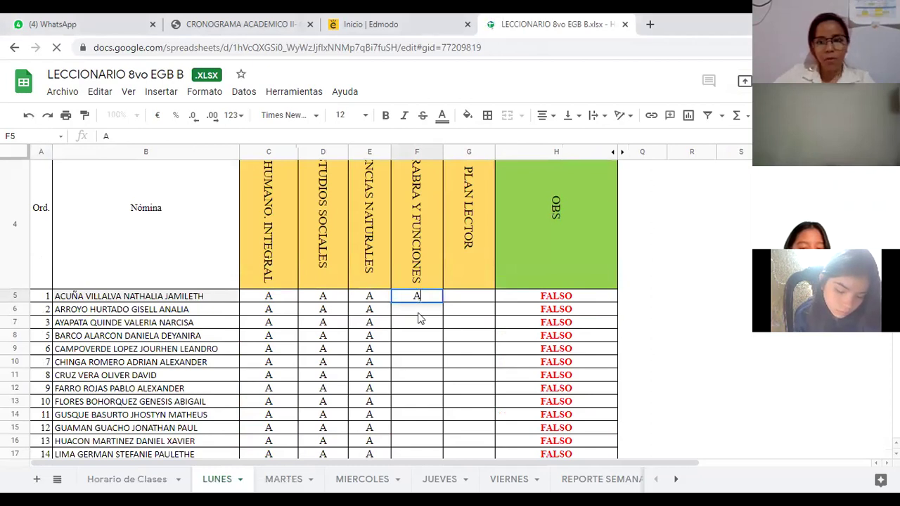
{"action": "key", "text": "Return"}
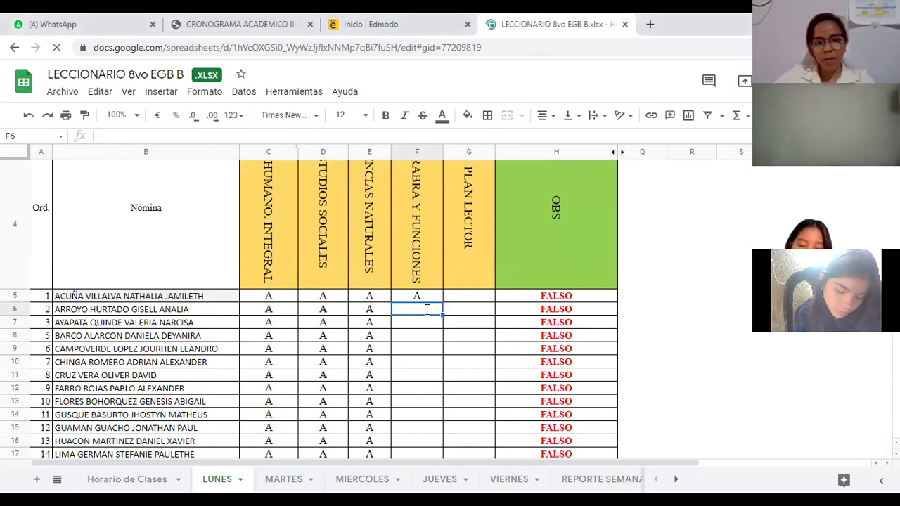
{"action": "key", "text": "Return"}
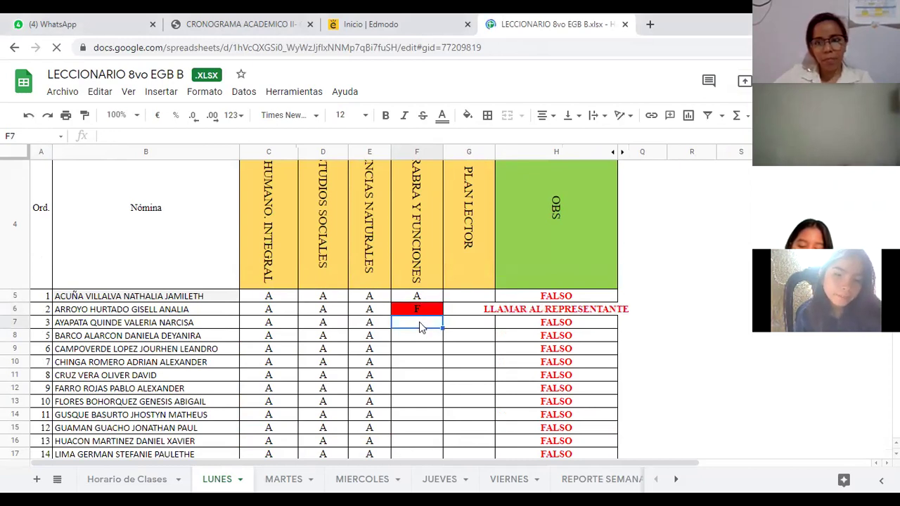
Step: Mark the students in rows 7 and 8 with A in the ALGRABRA Y FUNCIONES column
{"action": "type", "text": "A"}
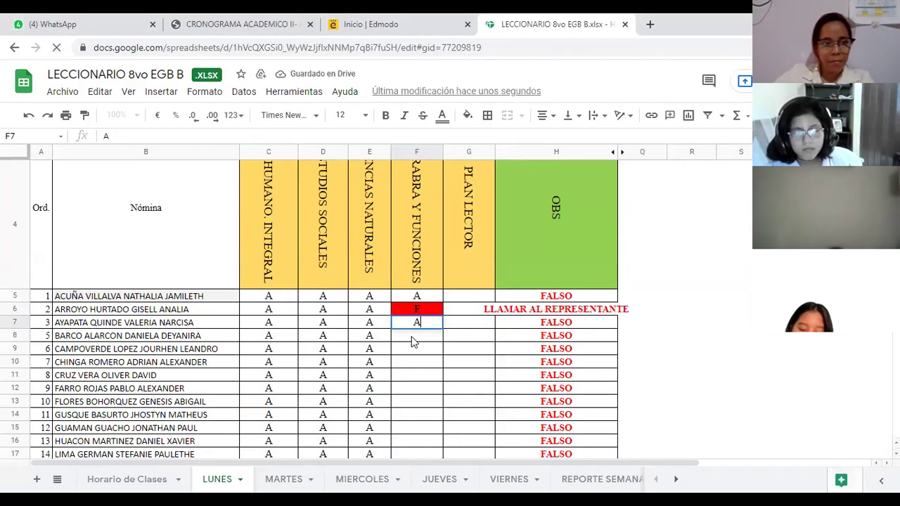
{"action": "key", "text": "Return"}
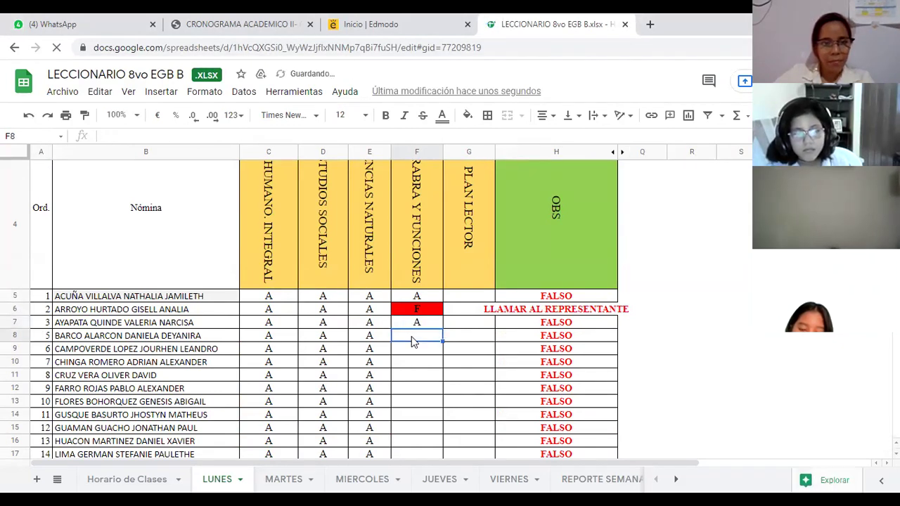
{"action": "type", "text": "F"}
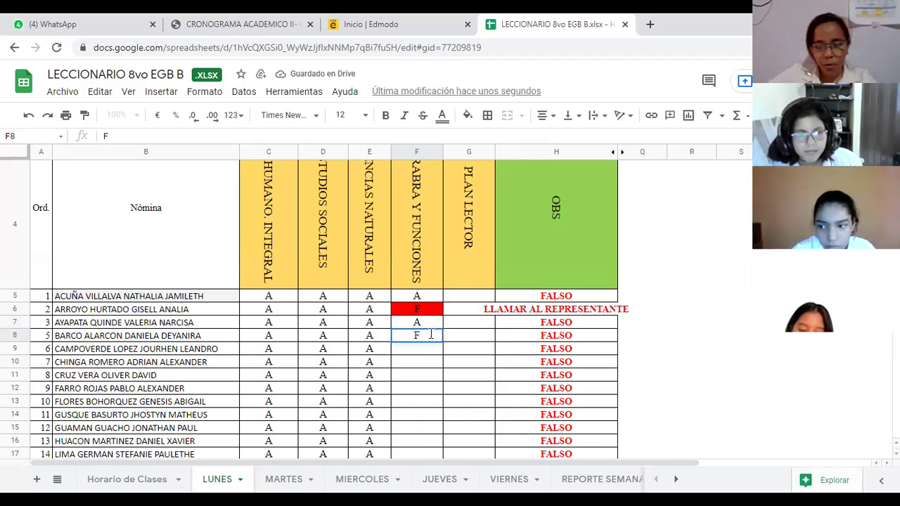
{"action": "key", "text": "BackSpace"}
{"action": "type", "text": "A"}
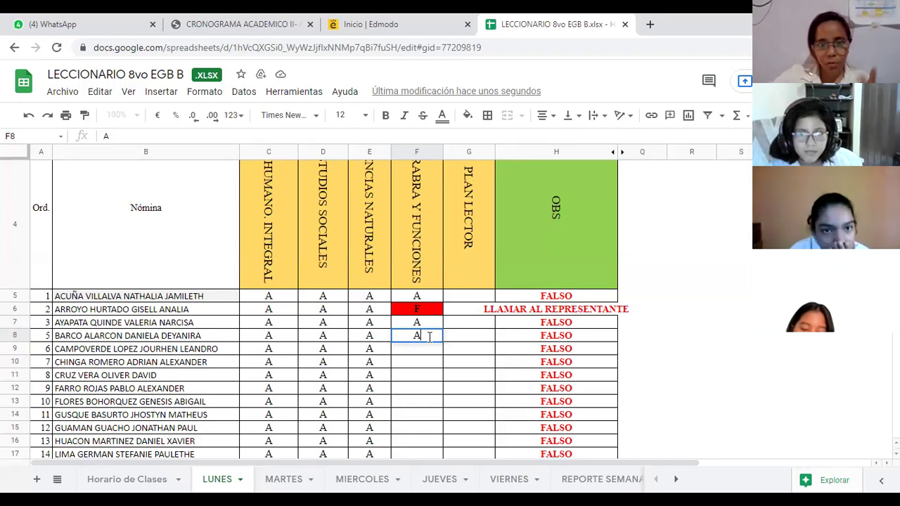
{"action": "key", "text": "Return"}
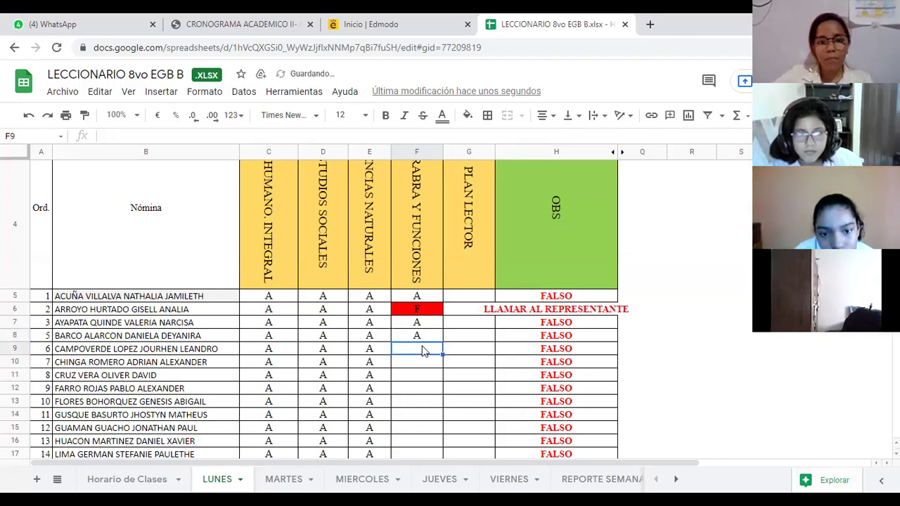
Step: Enter A for the students in rows 9 to 12 (F9:F12) of the ALGRABRA Y FUNCIONES column
{"action": "scroll", "coordinate": [422, 352], "scroll_direction": "down", "scroll_amount": 2}
{"action": "scroll", "coordinate": [401, 225], "scroll_direction": "up", "scroll_amount": 1}
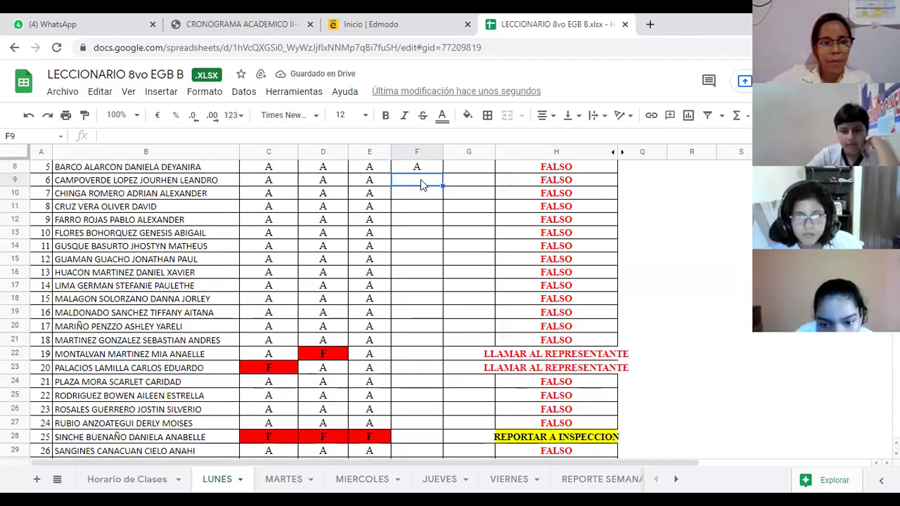
{"action": "type", "text": "A"}
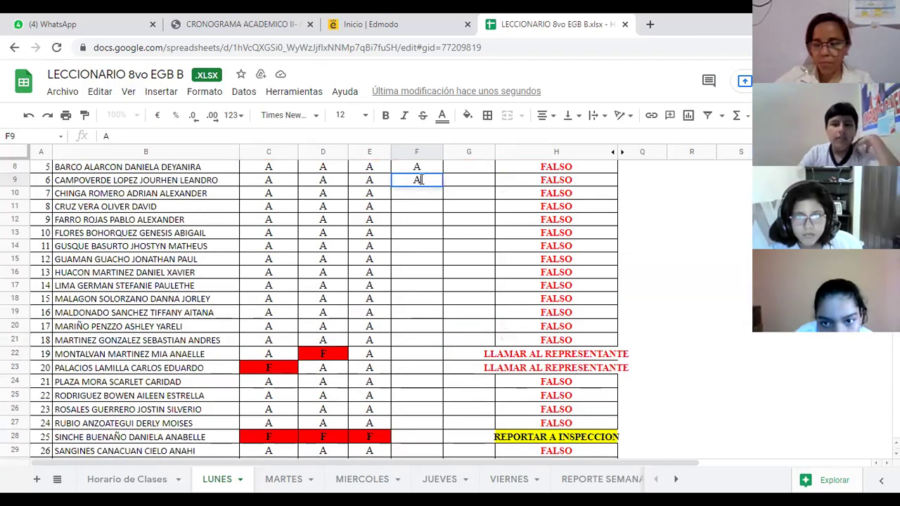
{"action": "key", "text": "Return"}
{"action": "type", "text": "A"}
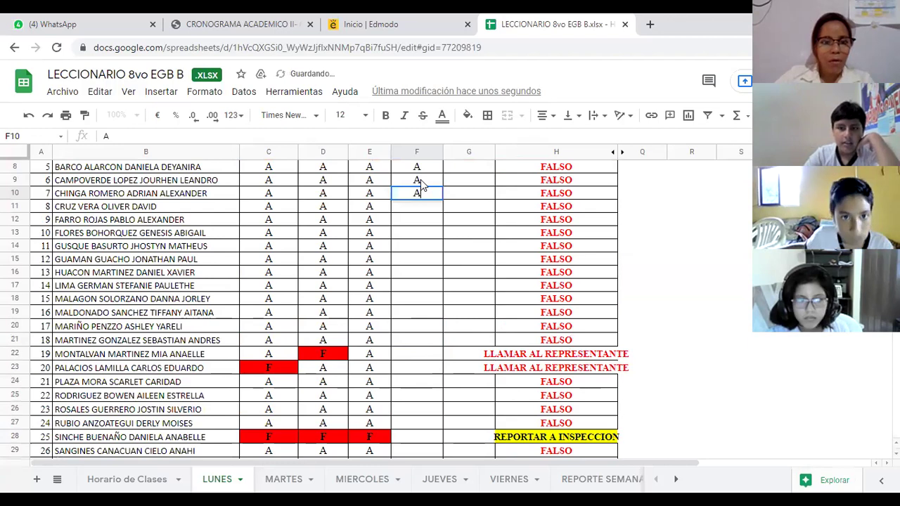
{"action": "key", "text": "Return"}
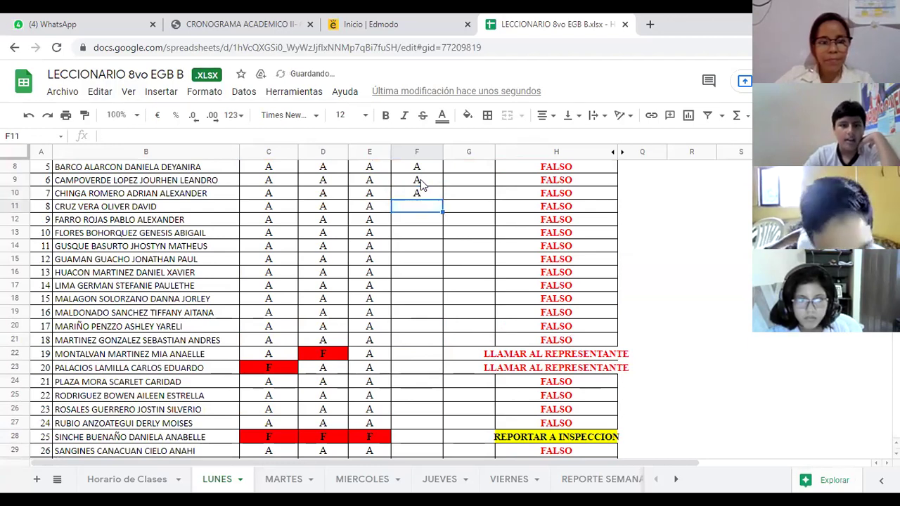
{"action": "type", "text": "A"}
{"action": "key", "text": "Return"}
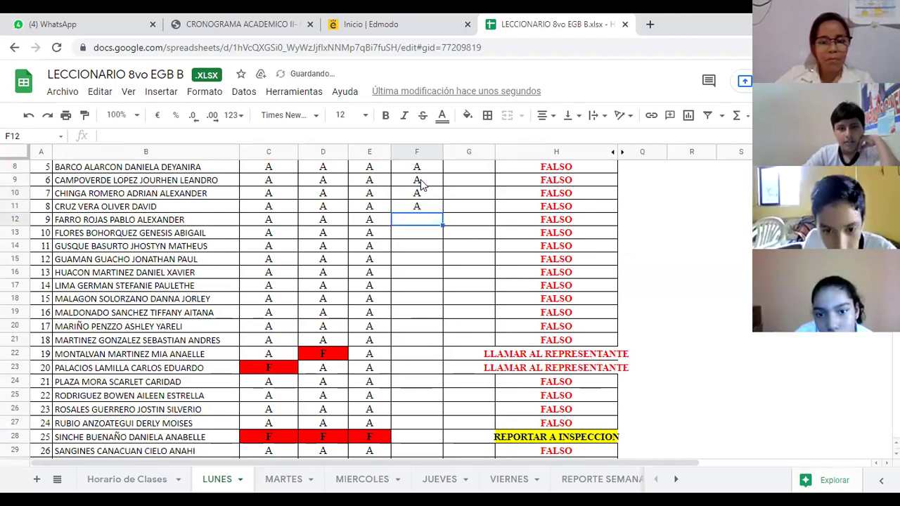
{"action": "type", "text": "A"}
{"action": "key", "text": "Return"}
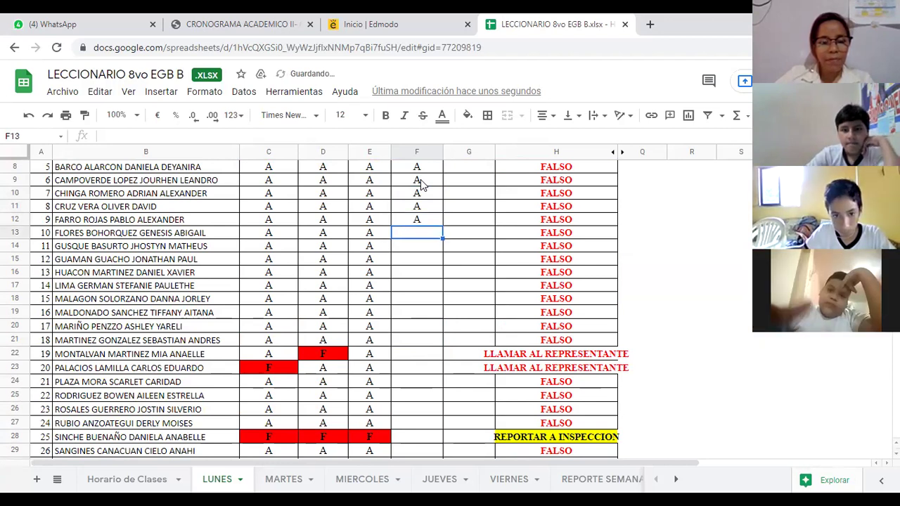
Step: Enter A for the students in rows 13 to 16 (F13:F16) under ALGRABRA Y FUNCIONES
{"action": "type", "text": "A"}
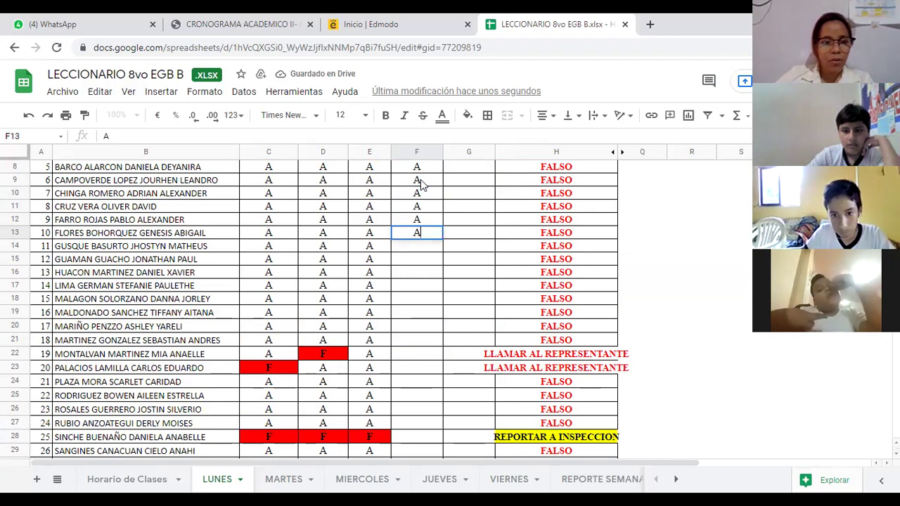
{"action": "key", "text": "Return"}
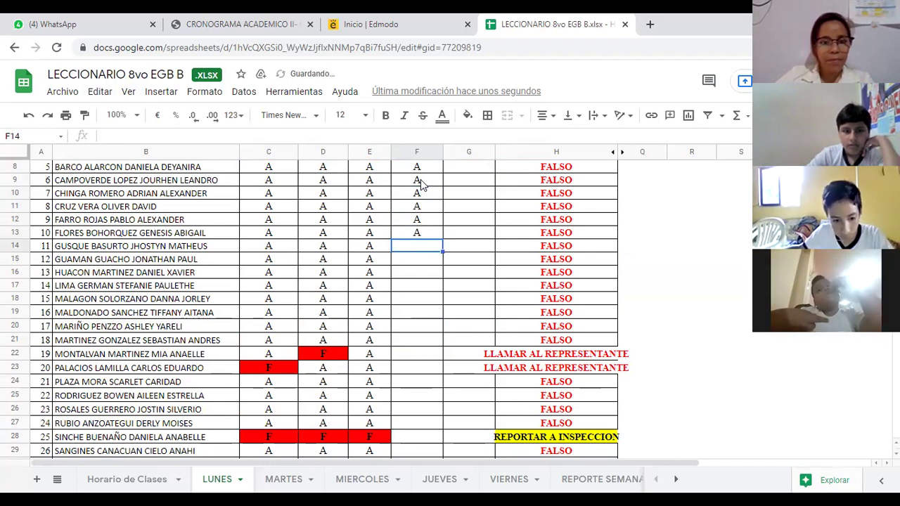
{"action": "type", "text": "A"}
{"action": "key", "text": "Return"}
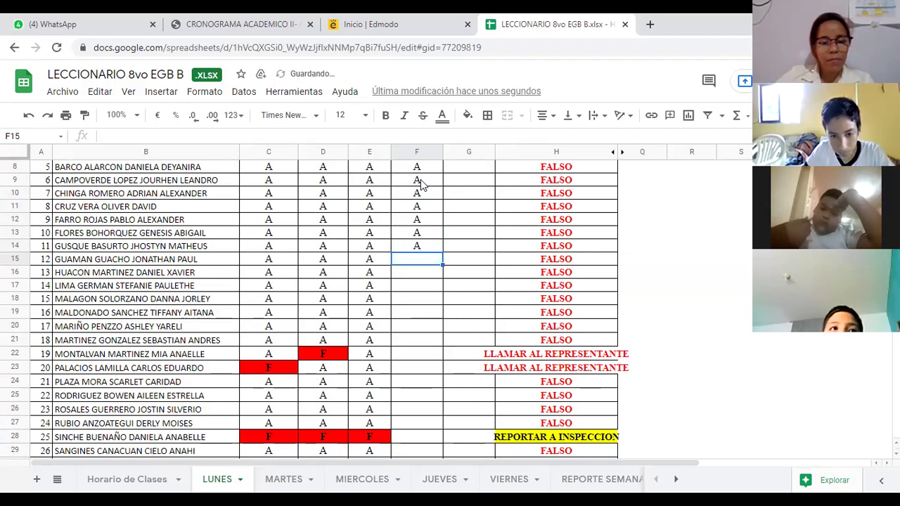
{"action": "type", "text": "A"}
{"action": "key", "text": "Return"}
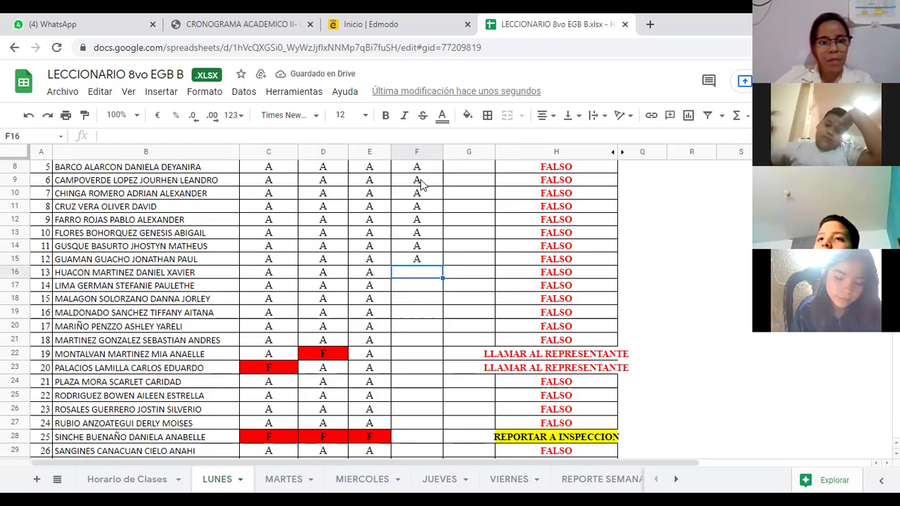
{"action": "type", "text": "A"}
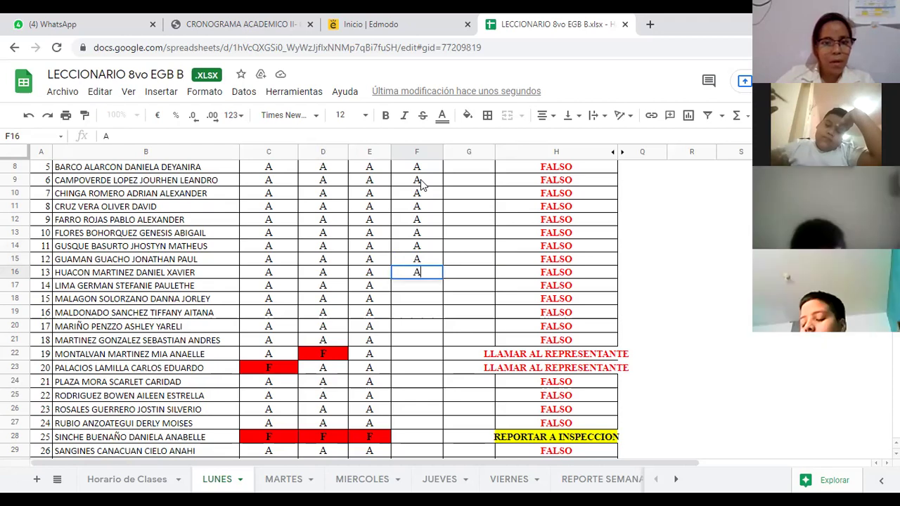
{"action": "key", "text": "Return"}
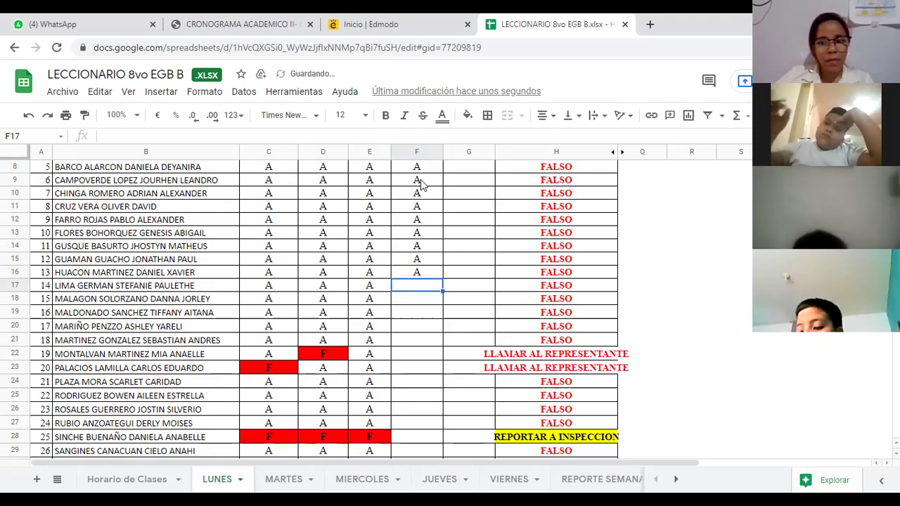
Step: Fill F17 to F21 of the ALGRABRA Y FUNCIONES column with A, one mark per student
{"action": "type", "text": "A"}
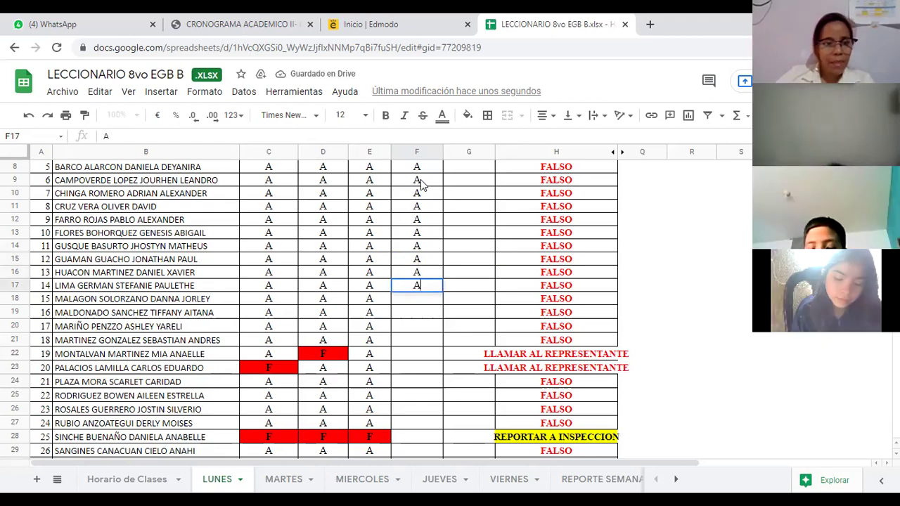
{"action": "key", "text": "Return"}
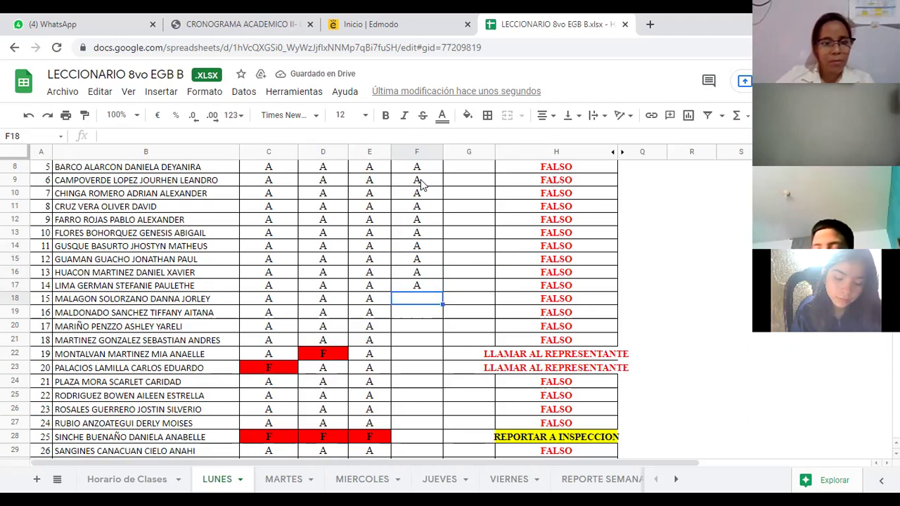
{"action": "type", "text": "A"}
{"action": "key", "text": "Return"}
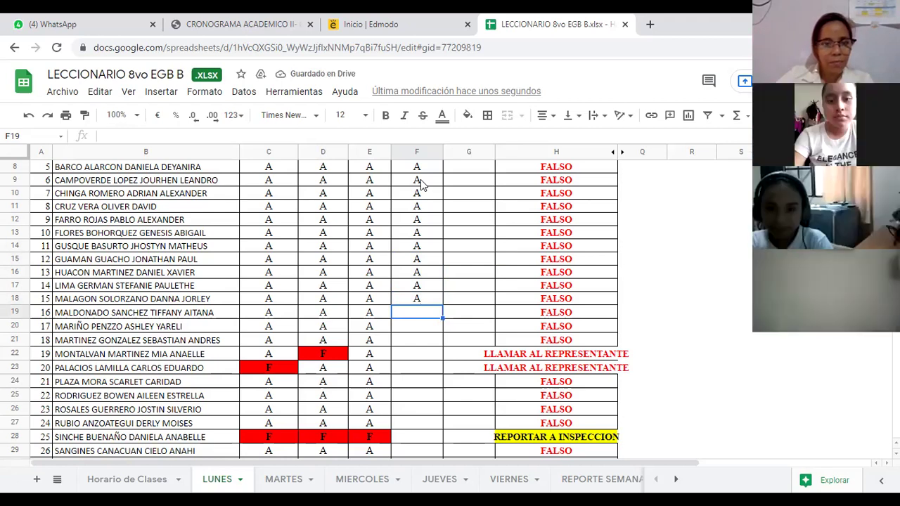
{"action": "type", "text": "A"}
{"action": "key", "text": "Return"}
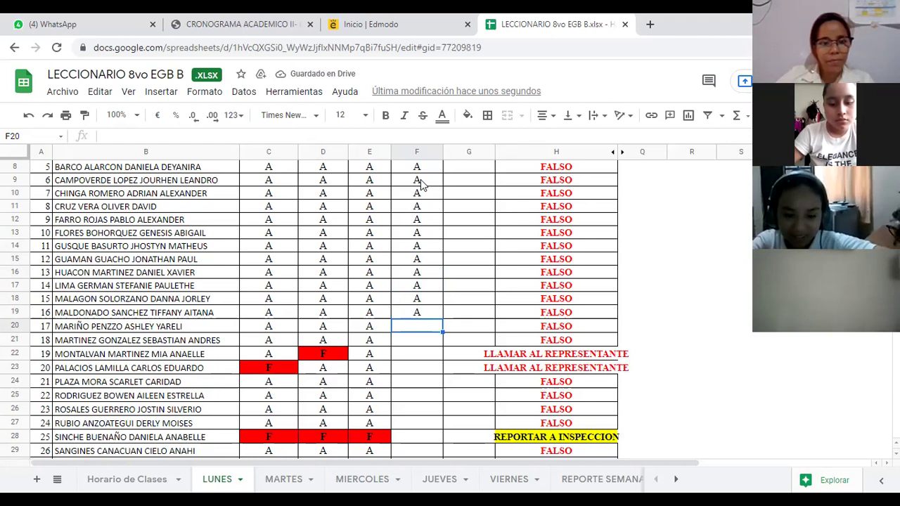
{"action": "type", "text": "A"}
{"action": "key", "text": "Return"}
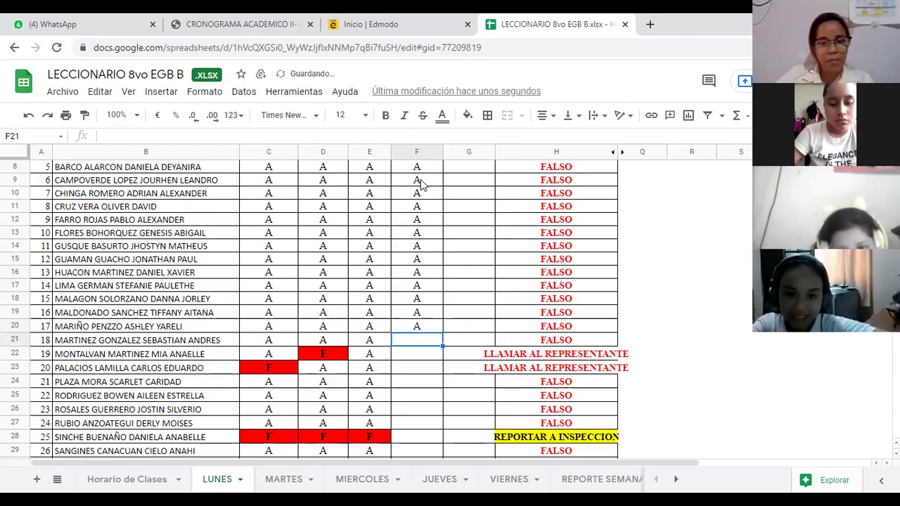
{"action": "type", "text": "A"}
{"action": "key", "text": "Return"}
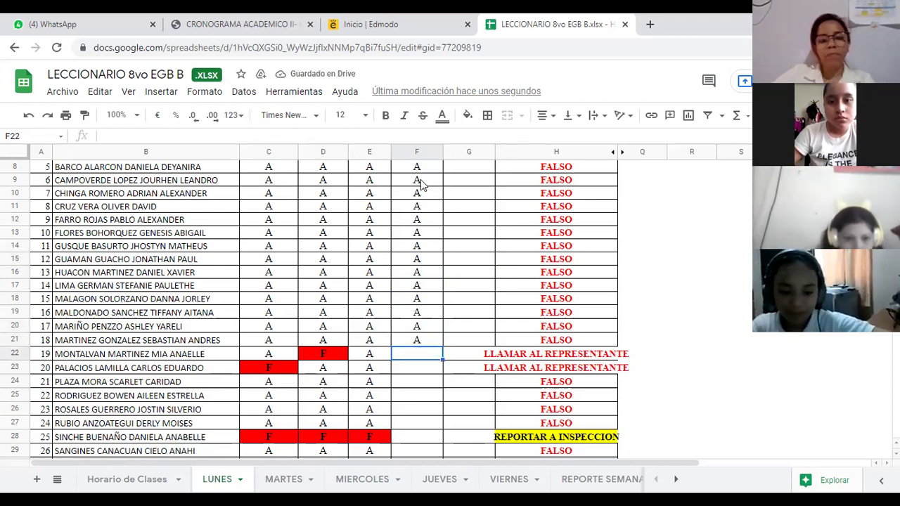
{"action": "scroll", "coordinate": [419, 193], "scroll_direction": "down", "scroll_amount": 2}
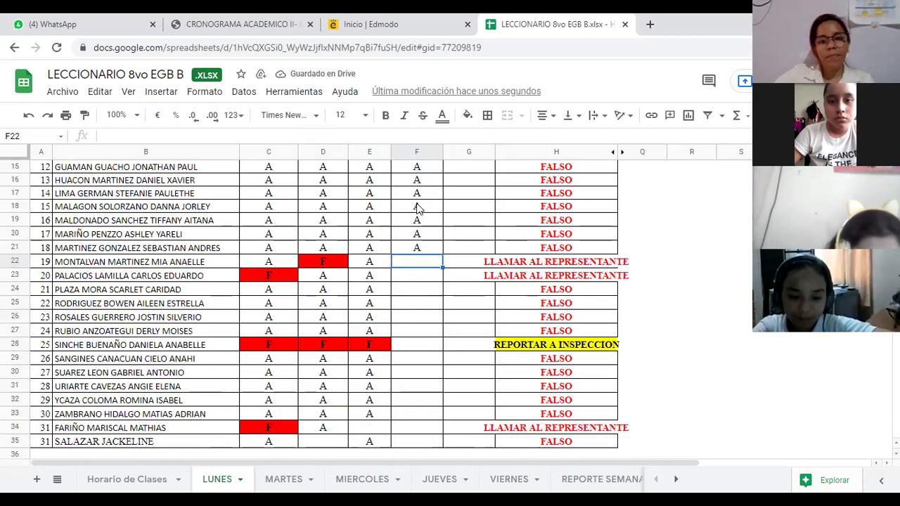
{"action": "scroll", "coordinate": [419, 211], "scroll_direction": "down", "scroll_amount": 1}
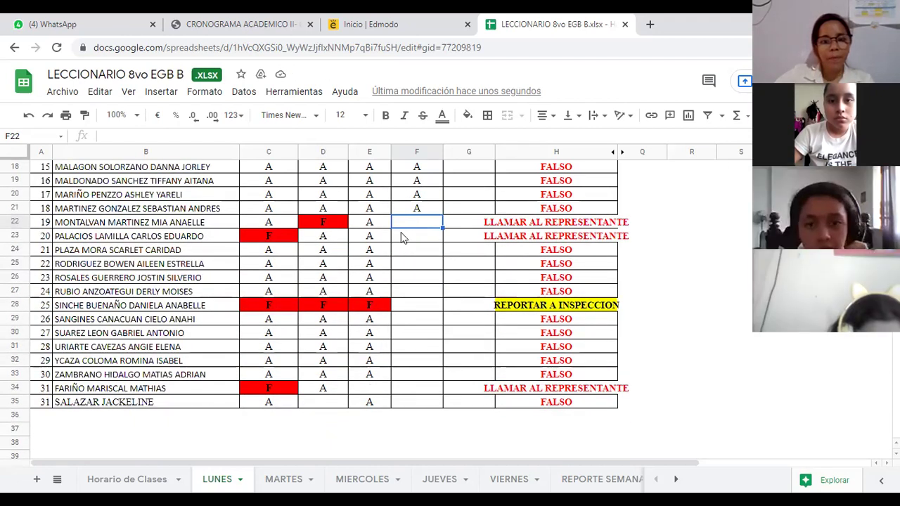
Step: Enter A for the students in rows 22 to 24 (F22:F24) under ALGRABRA Y FUNCIONES
{"action": "type", "text": "A"}
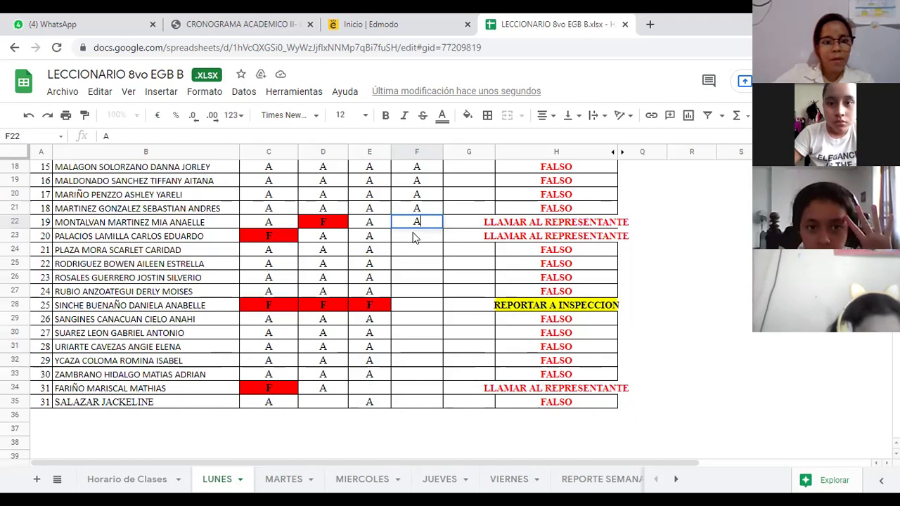
{"action": "key", "text": "Return"}
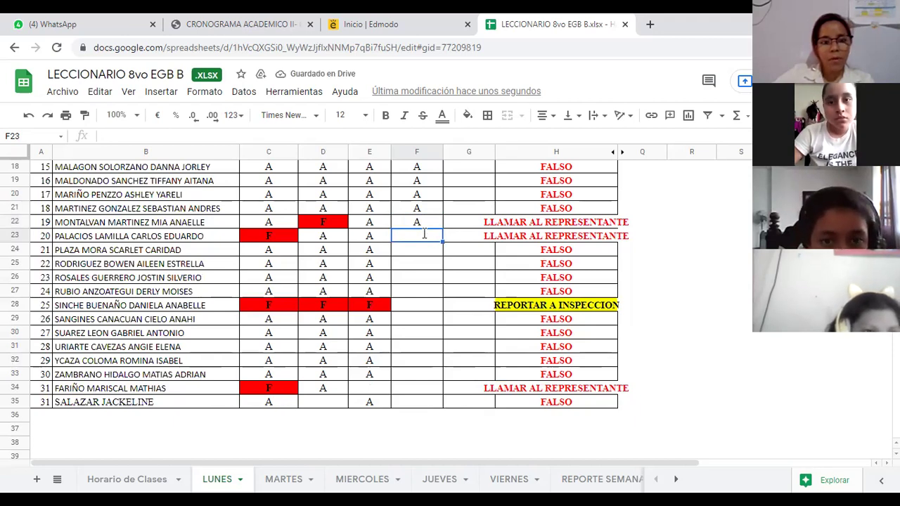
{"action": "type", "text": "A"}
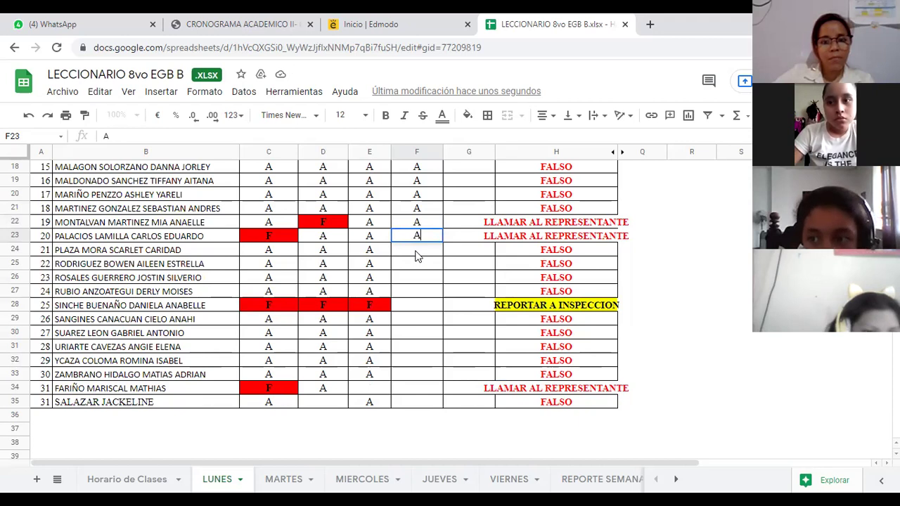
{"action": "key", "text": "Return"}
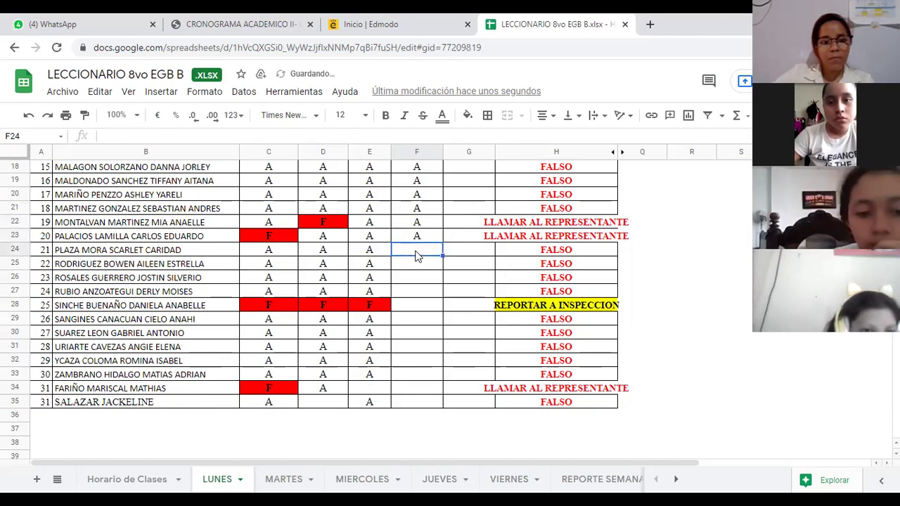
{"action": "type", "text": "A"}
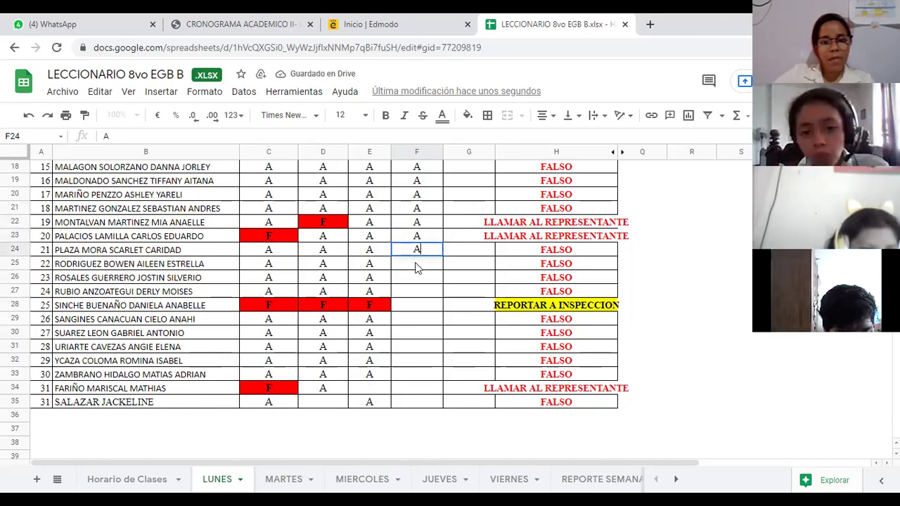
{"action": "key", "text": "Return"}
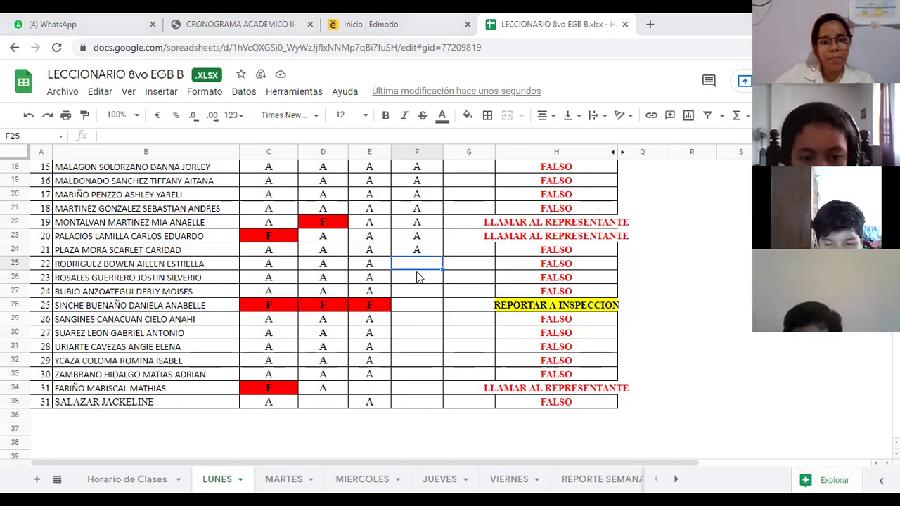
Step: Mark the students in F25, F26 and F27 of the ALGRABRA Y FUNCIONES column with A
{"action": "type", "text": "A"}
{"action": "key", "text": "Return"}
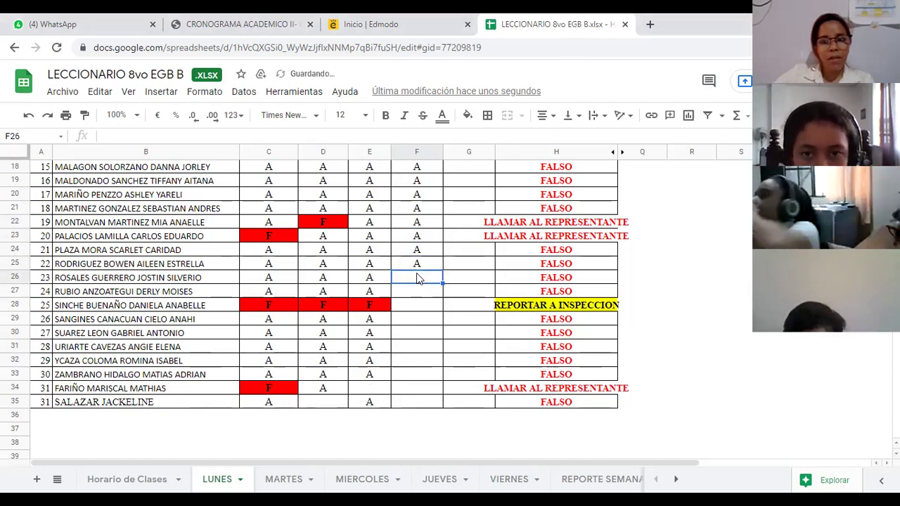
{"action": "type", "text": "A"}
{"action": "key", "text": "Return"}
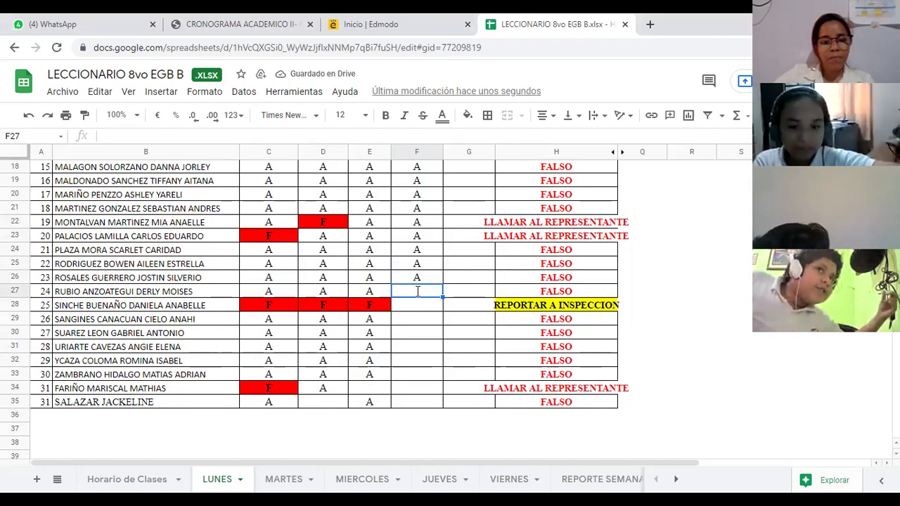
{"action": "type", "text": "A"}
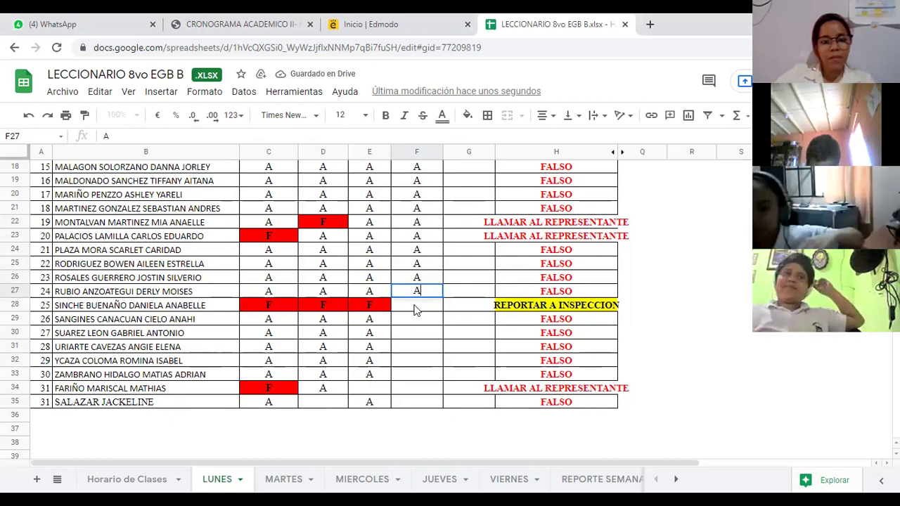
{"action": "key", "text": "Return"}
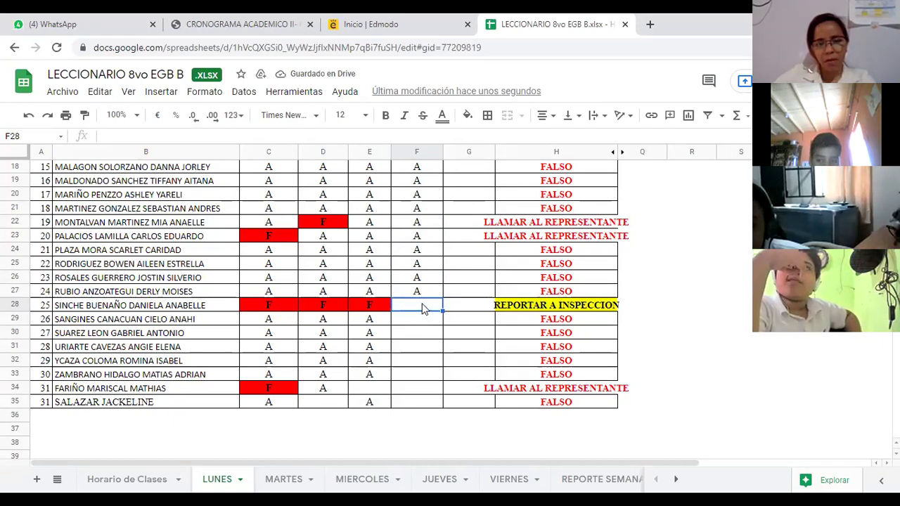
Step: Enter F in F28 and A in F29 and F30 of the ALGRABRA Y FUNCIONES column
{"action": "type", "text": "F"}
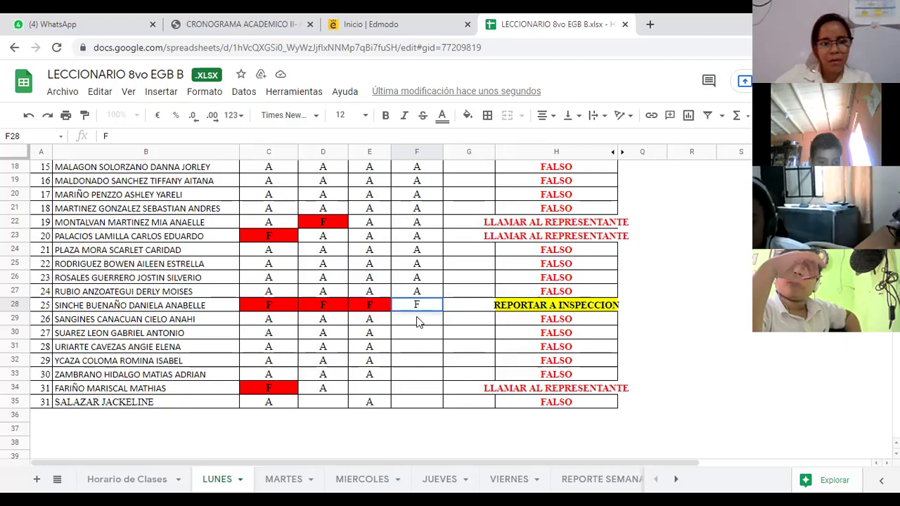
{"action": "key", "text": "Return"}
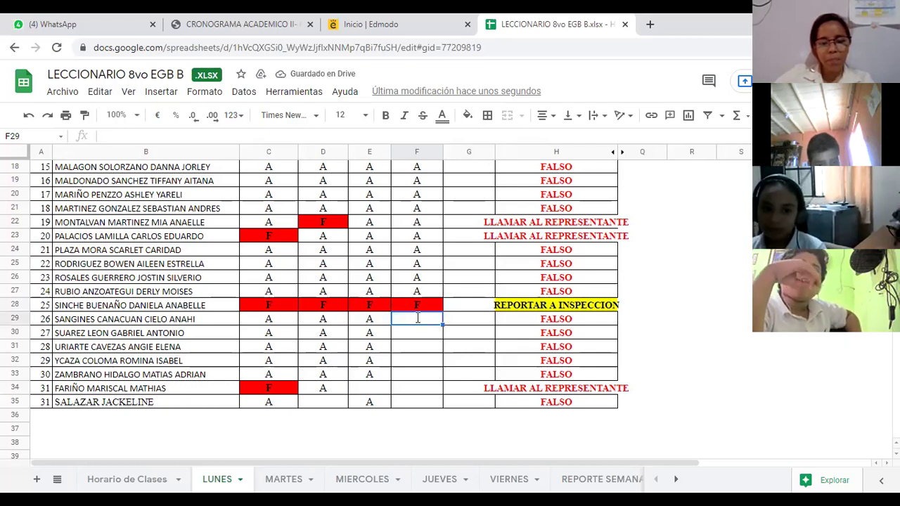
{"action": "type", "text": "A"}
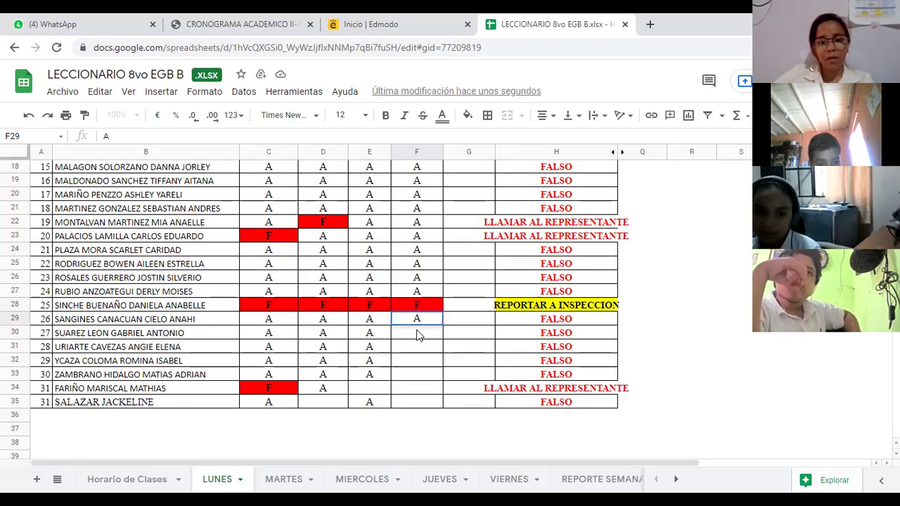
{"action": "left_click", "coordinate": [419, 335]}
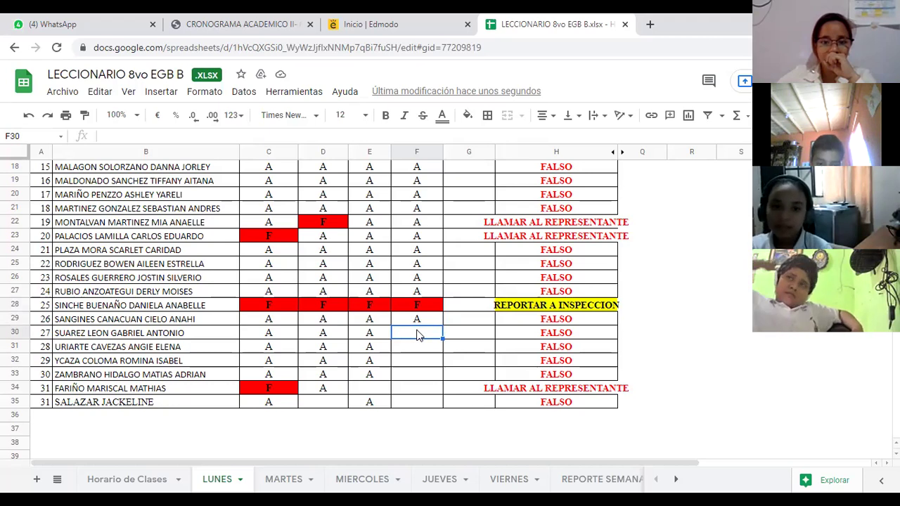
{"action": "type", "text": "A"}
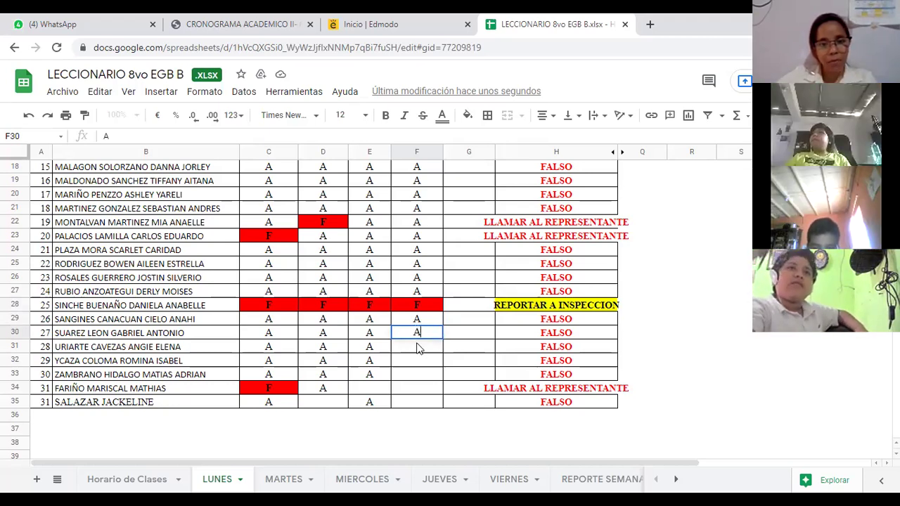
{"action": "key", "text": "Return"}
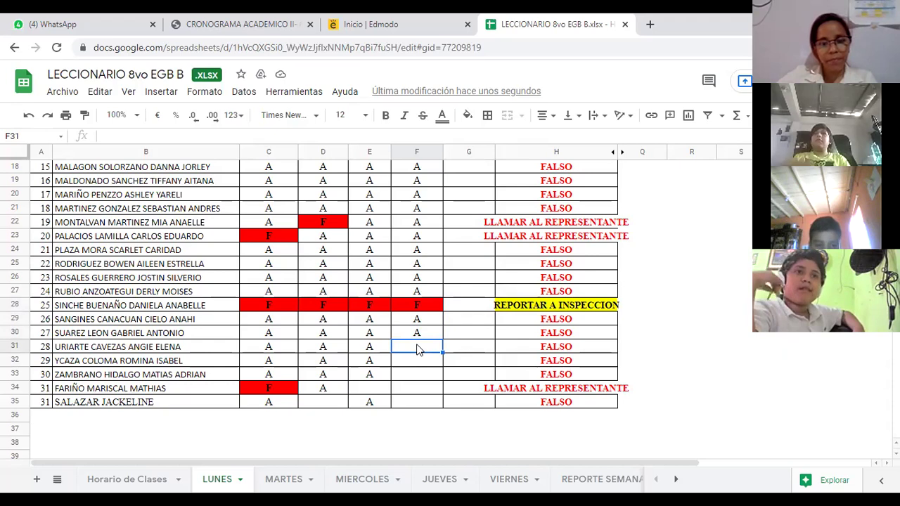
Step: Fill F31 to F33 of the ALGRABRA Y FUNCIONES column with A, one mark per student
{"action": "type", "text": "A"}
{"action": "left_click", "coordinate": [419, 365]}
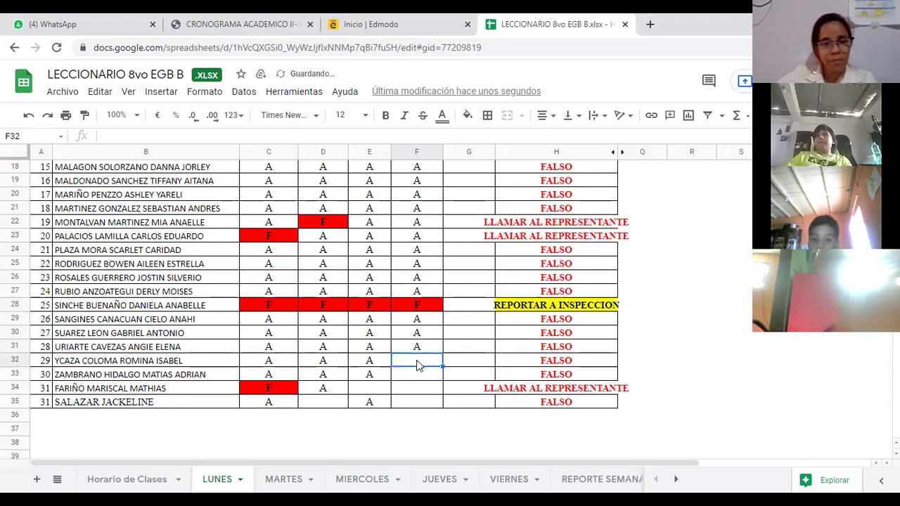
{"action": "type", "text": "A"}
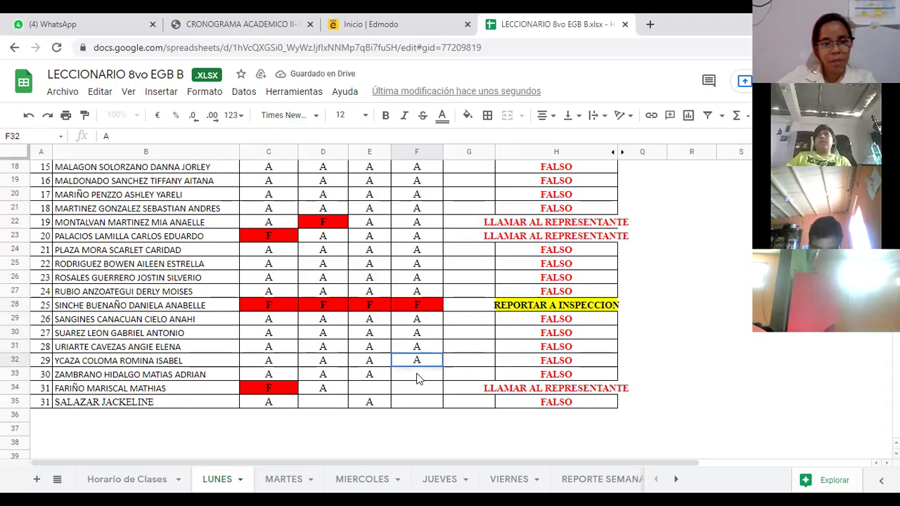
{"action": "left_click", "coordinate": [417, 378]}
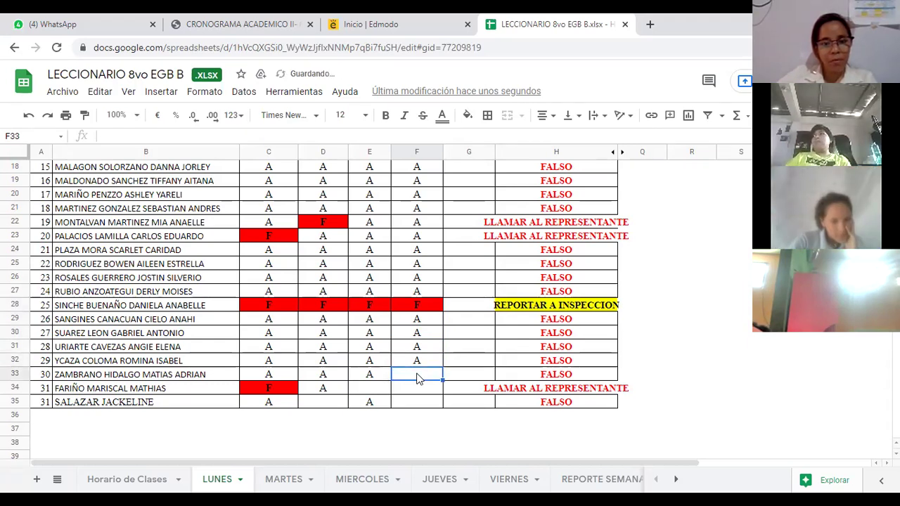
{"action": "type", "text": "A"}
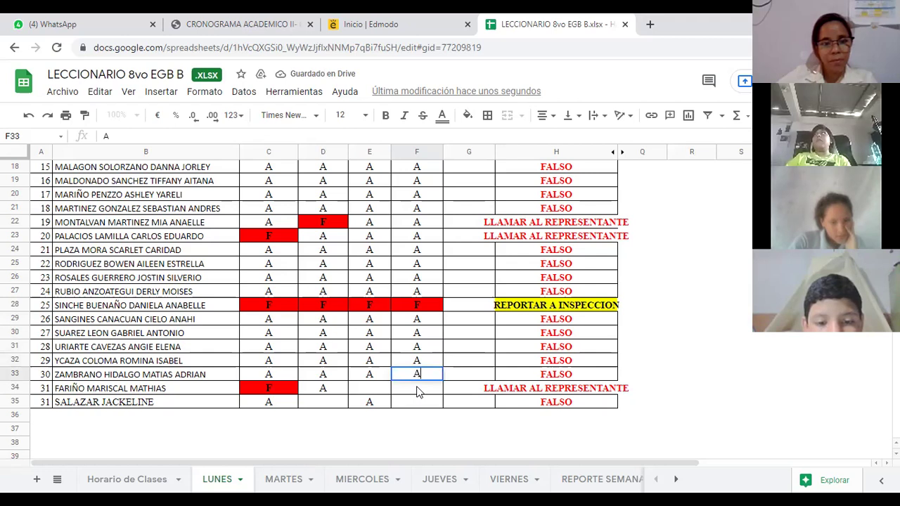
{"action": "left_click", "coordinate": [416, 392]}
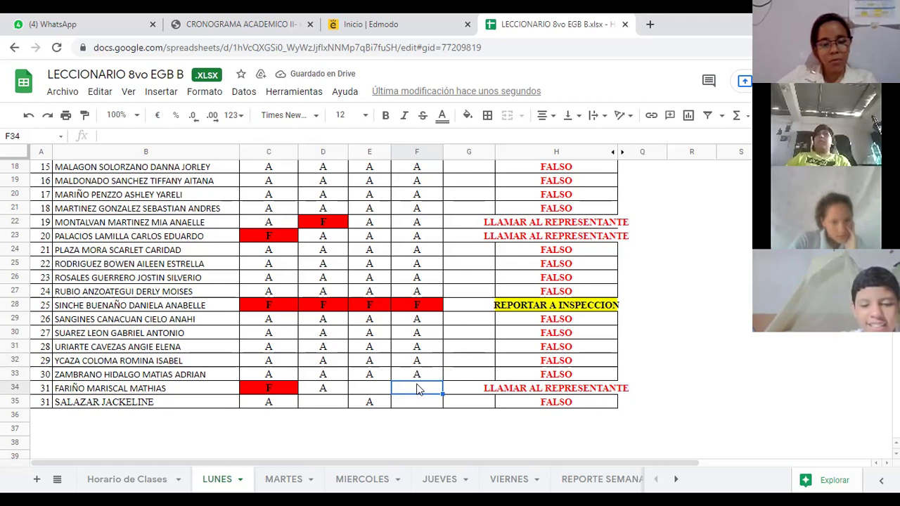
Step: Complete the last two students' ALGRABRA Y FUNCIONES attendance with A in F34 and F in F35
{"action": "type", "text": "F"}
{"action": "key", "text": "BackSpace"}
{"action": "type", "text": "A"}
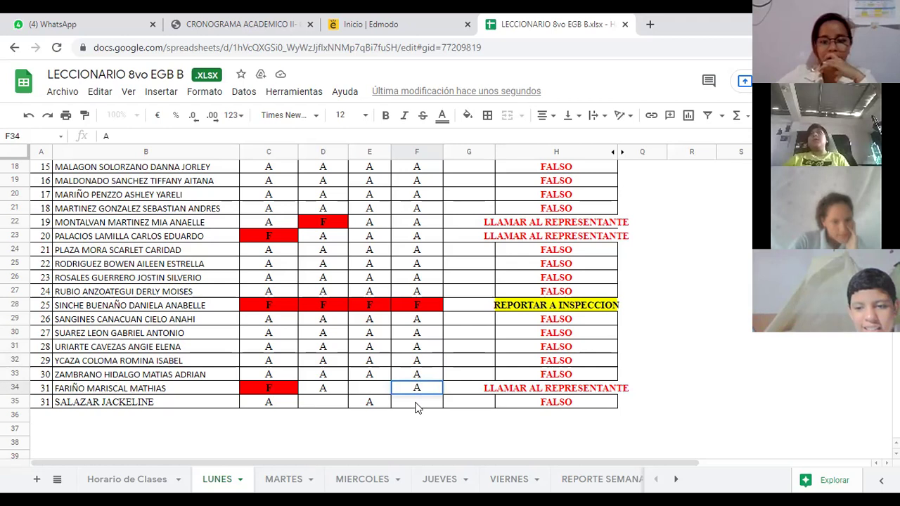
{"action": "key", "text": "Return"}
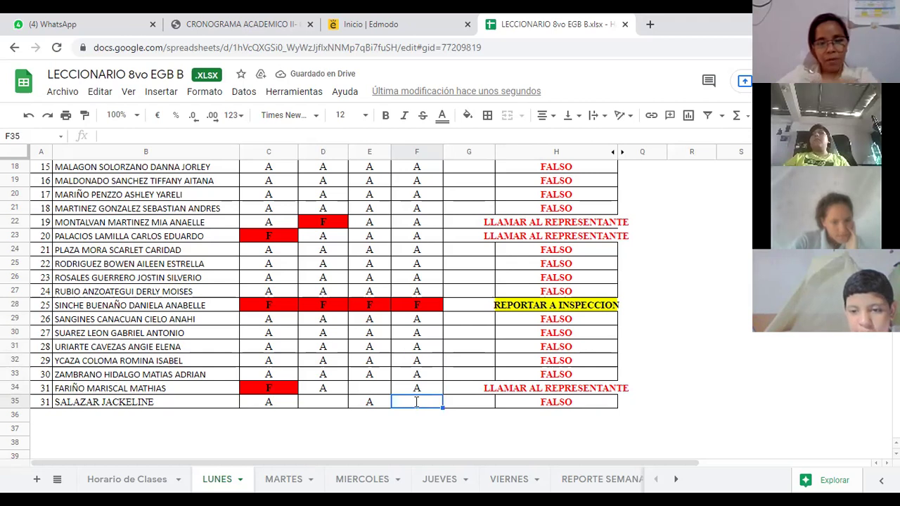
{"action": "type", "text": "F"}
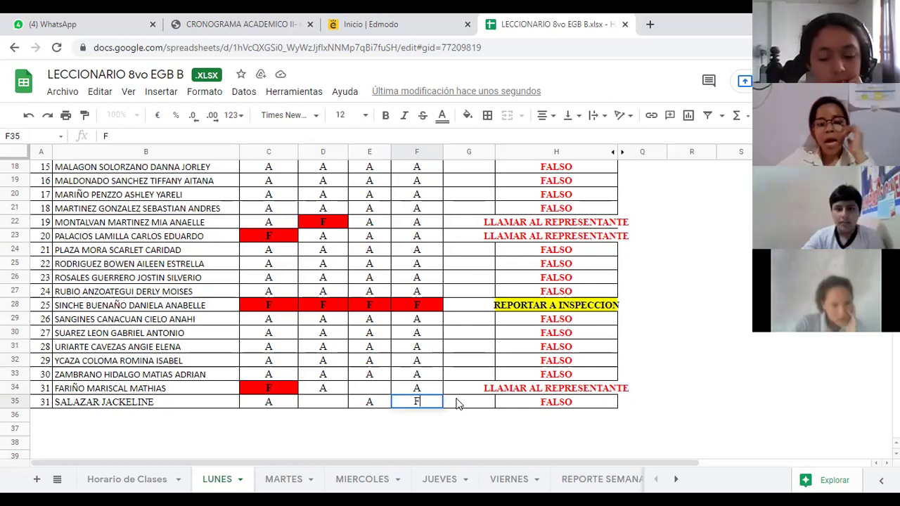
{"action": "left_click", "coordinate": [454, 403]}
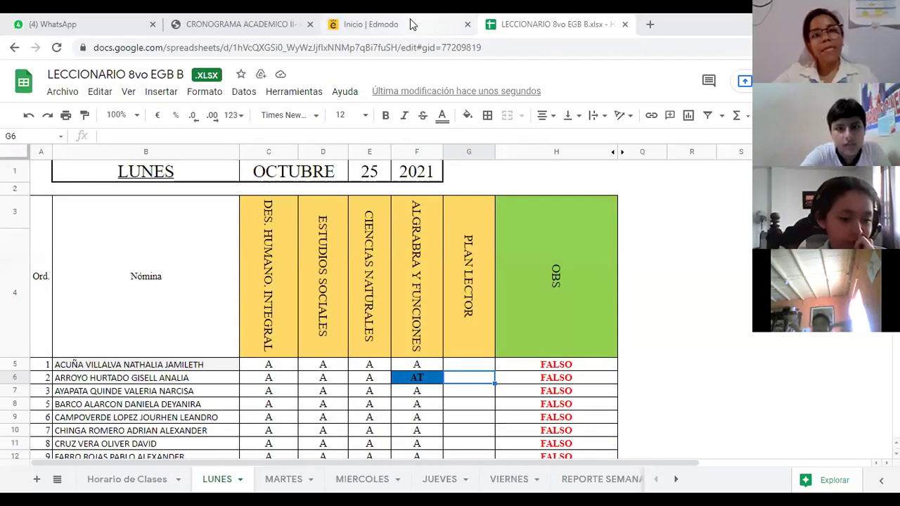
Step: Switch to Edmodo and open the class progress gradebook for 8vo B ALGEBRA Y FUNCIONES
{"action": "left_click", "coordinate": [412, 24]}
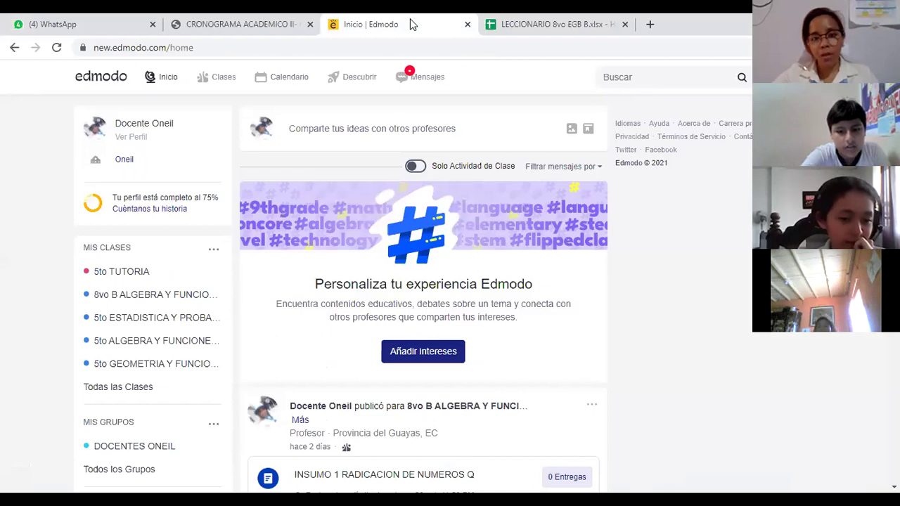
{"action": "mouse_move", "coordinate": [218, 76]}
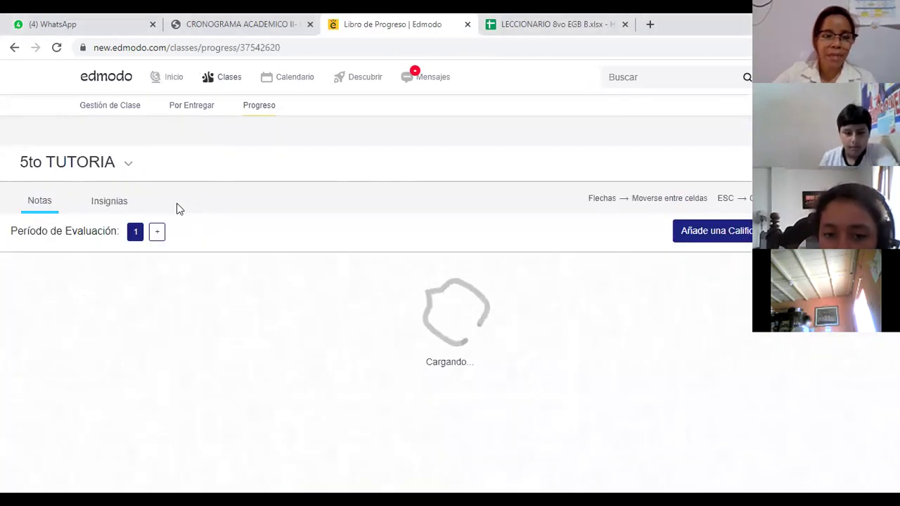
{"action": "left_click", "coordinate": [129, 167]}
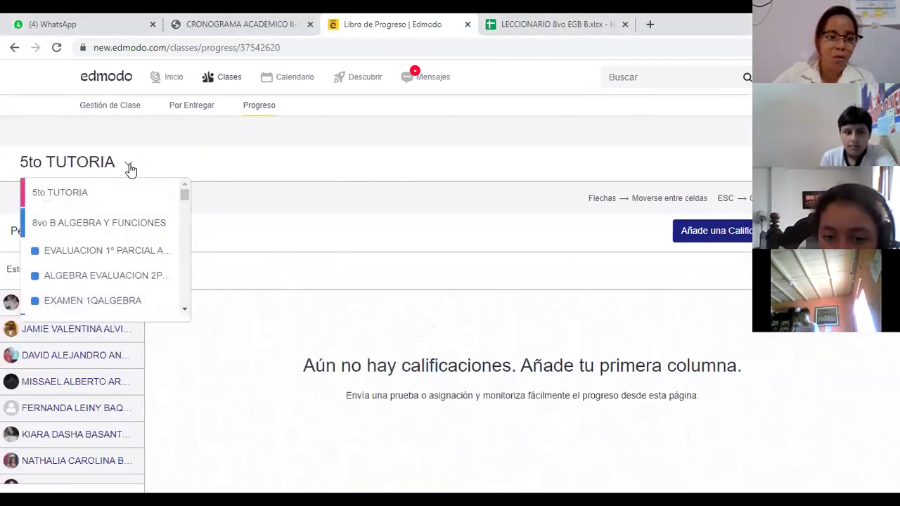
{"action": "left_click", "coordinate": [129, 223]}
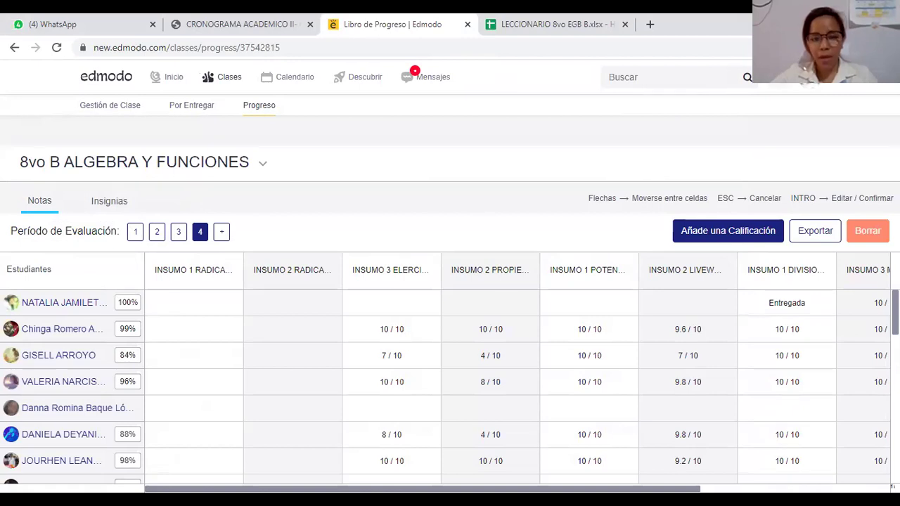
Step: Review the students' INSUMO grades across the assignment columns and down the student list for evaluation period 4
{"action": "scroll", "coordinate": [538, 466], "scroll_direction": "right", "scroll_amount": 1}
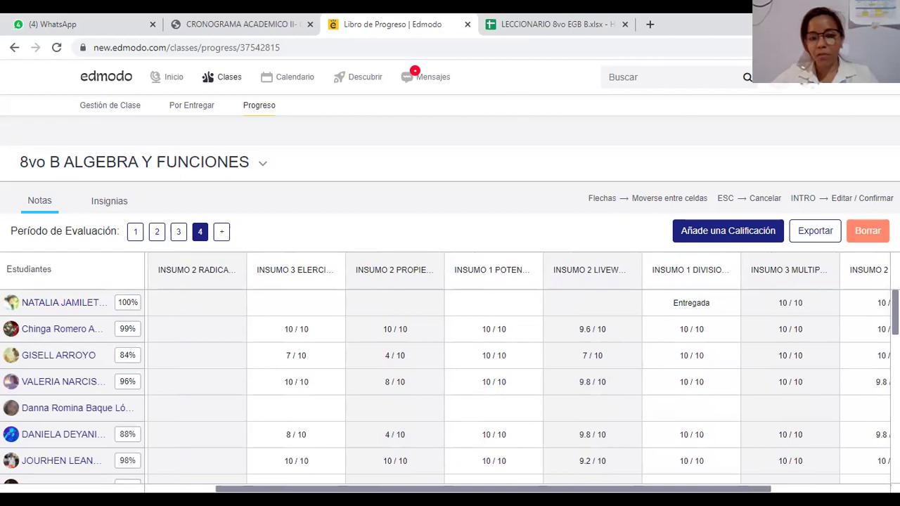
{"action": "scroll", "coordinate": [518, 366], "scroll_direction": "right", "scroll_amount": 2}
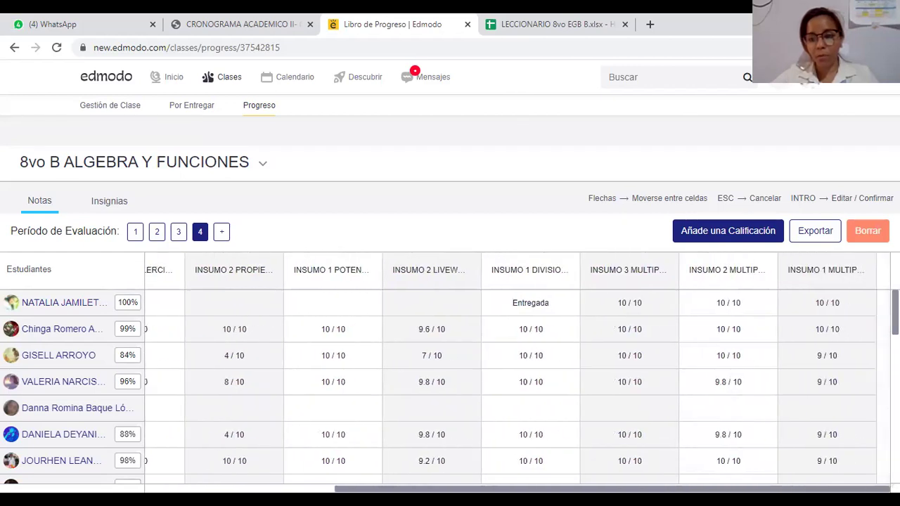
{"action": "scroll", "coordinate": [519, 372], "scroll_direction": "left", "scroll_amount": 1}
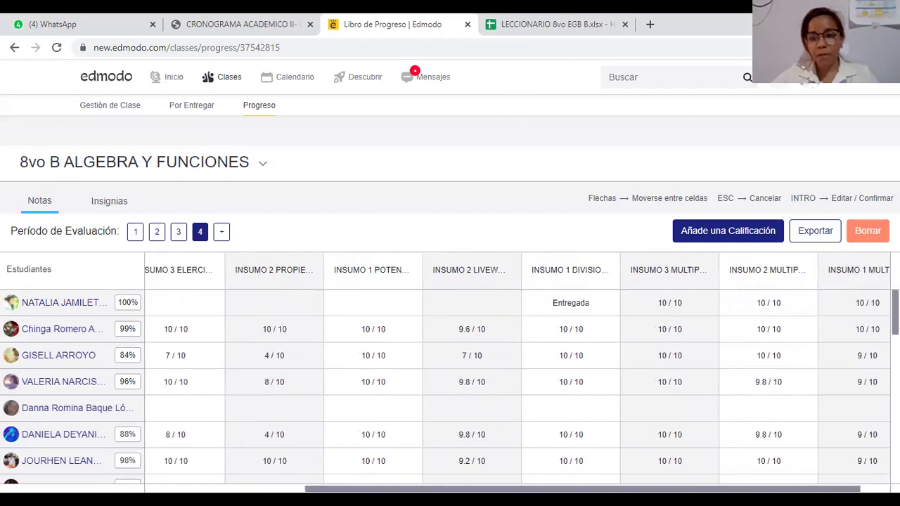
{"action": "scroll", "coordinate": [519, 373], "scroll_direction": "right", "scroll_amount": 1}
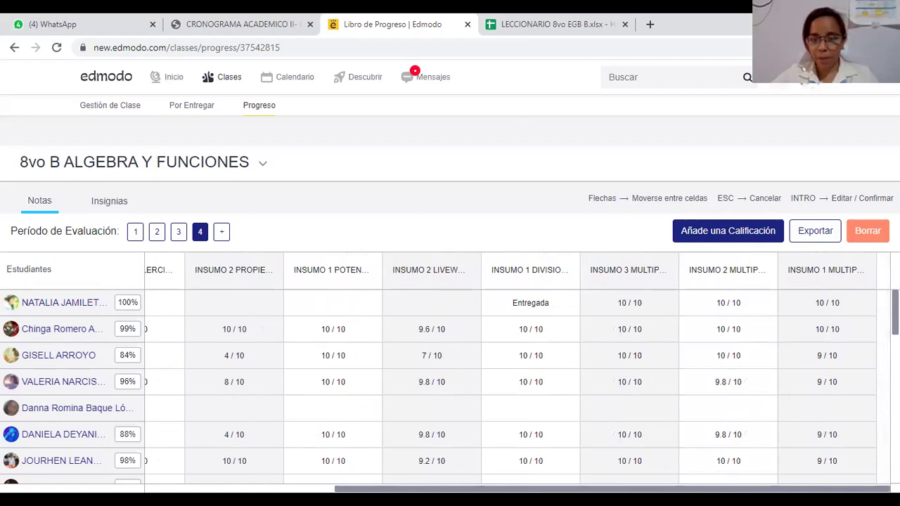
{"action": "scroll", "coordinate": [303, 341], "scroll_direction": "left", "scroll_amount": 3}
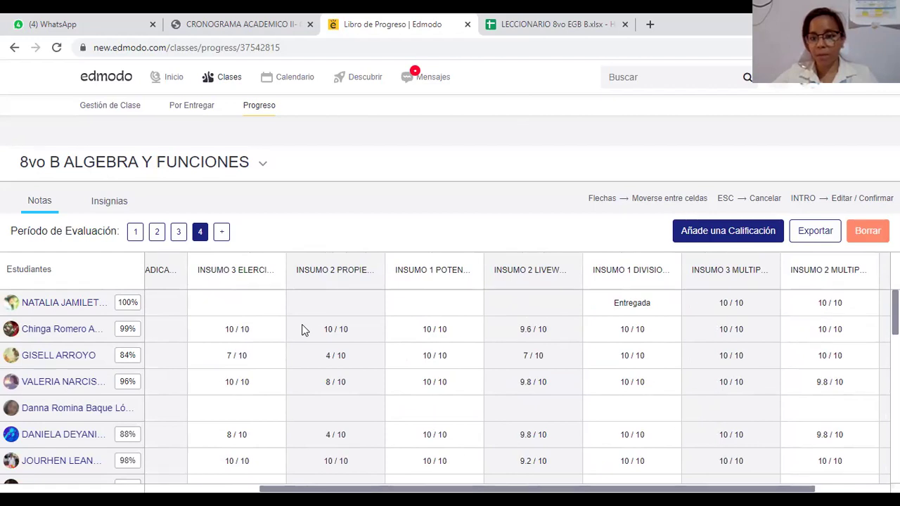
{"action": "scroll", "coordinate": [413, 314], "scroll_direction": "down", "scroll_amount": 3}
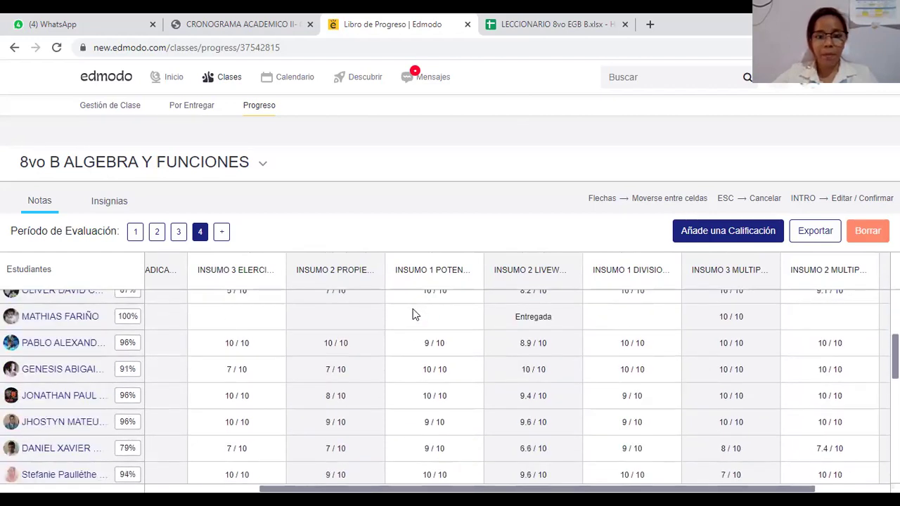